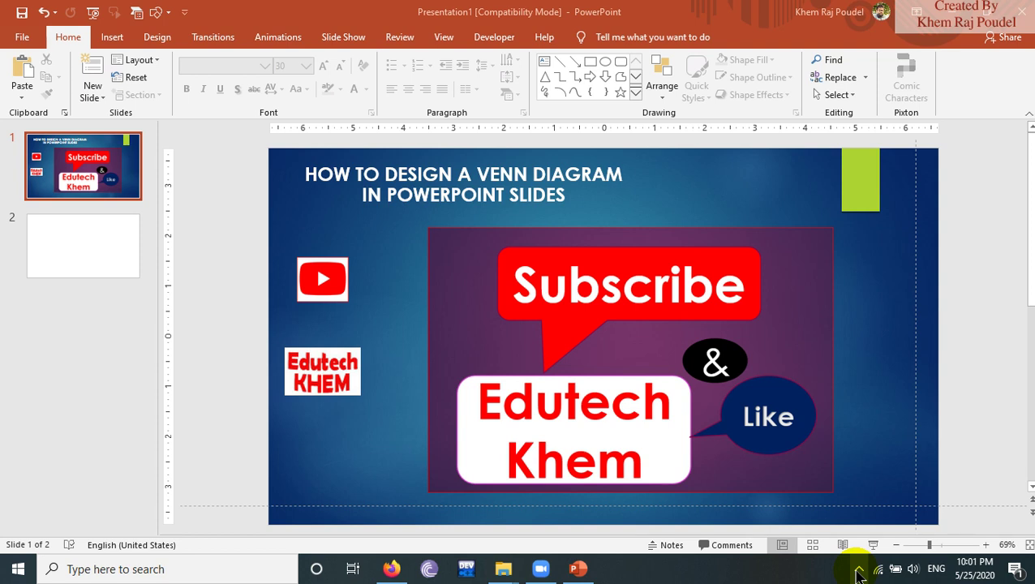
Leave the title slide and open the blank slide 2 from the thumbnail panel
{"action": "left_click", "coordinate": [321, 403]}
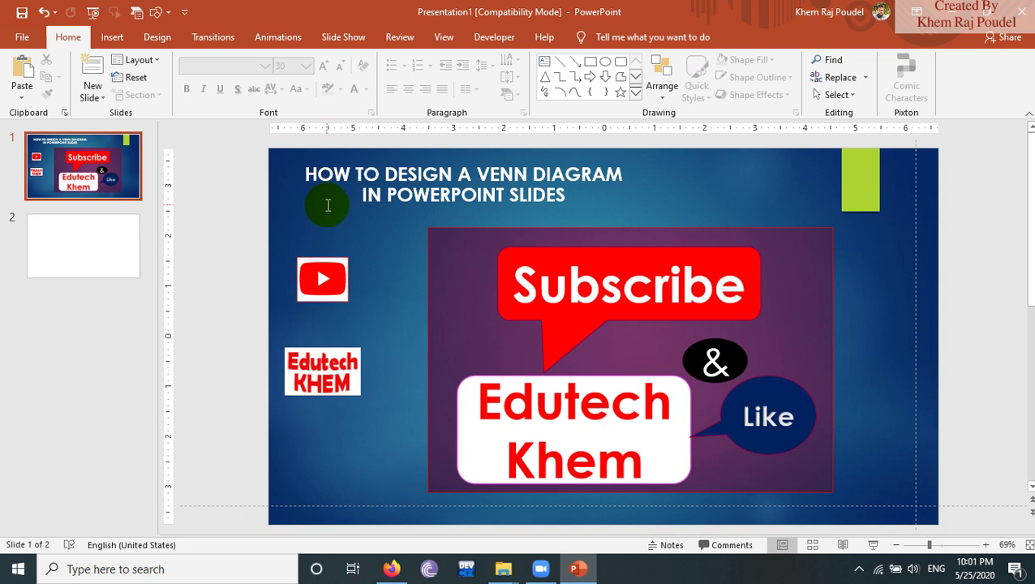
{"action": "left_click", "coordinate": [78, 248]}
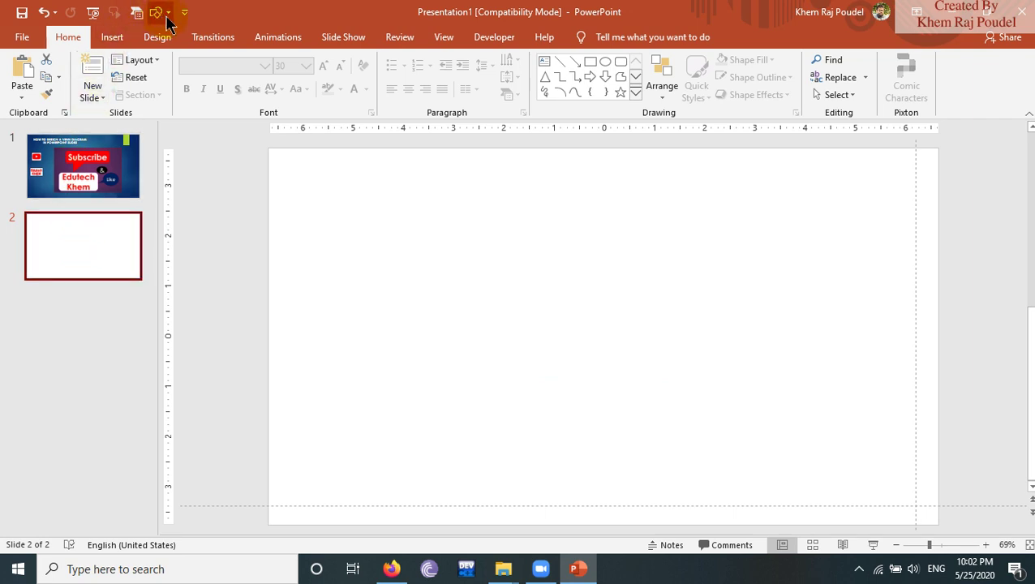
Draw a 2.92" by 2.92" oval circle left of the slide's centre
{"action": "left_click", "coordinate": [112, 39]}
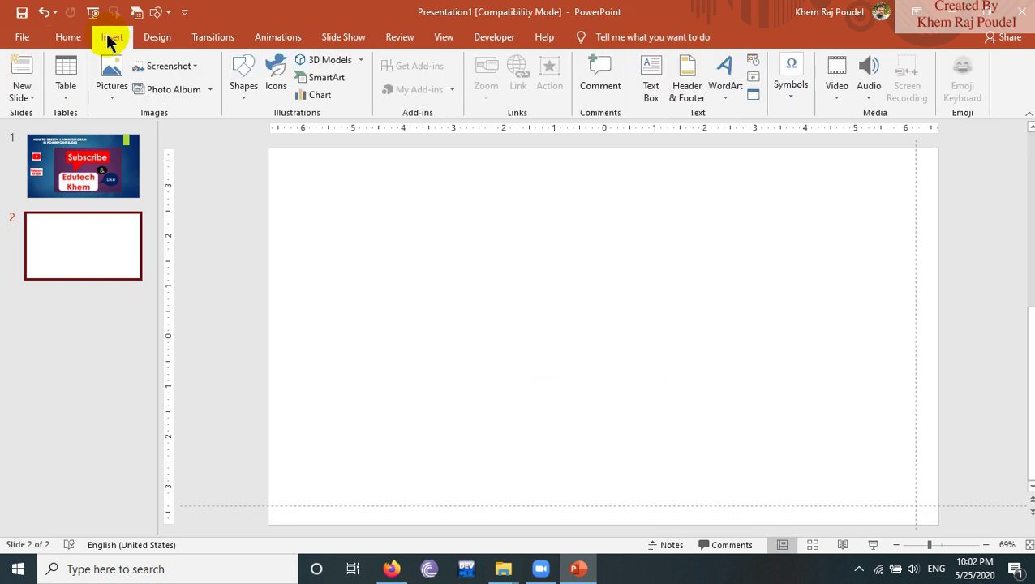
{"action": "left_click", "coordinate": [248, 96]}
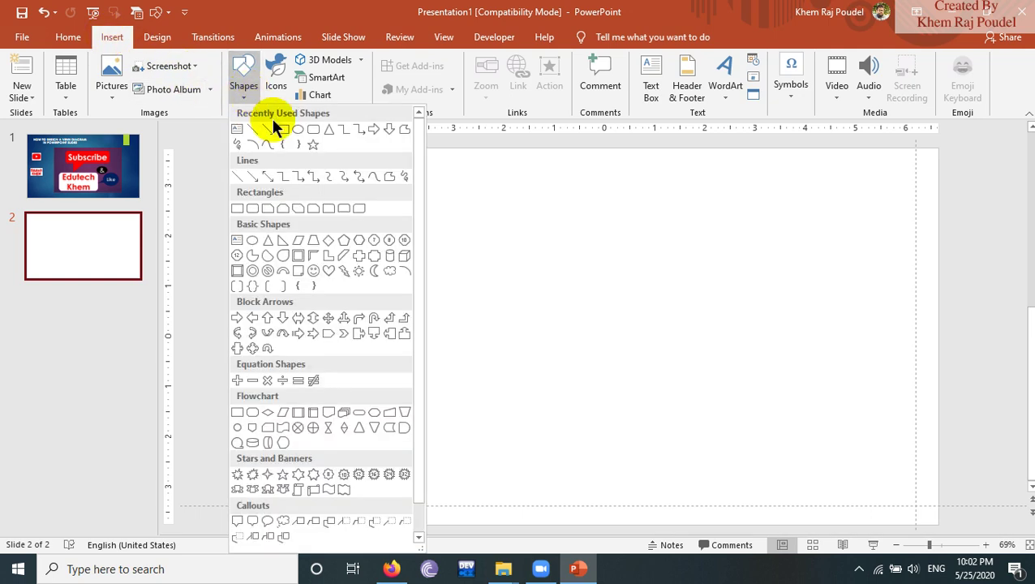
{"action": "left_click", "coordinate": [297, 132]}
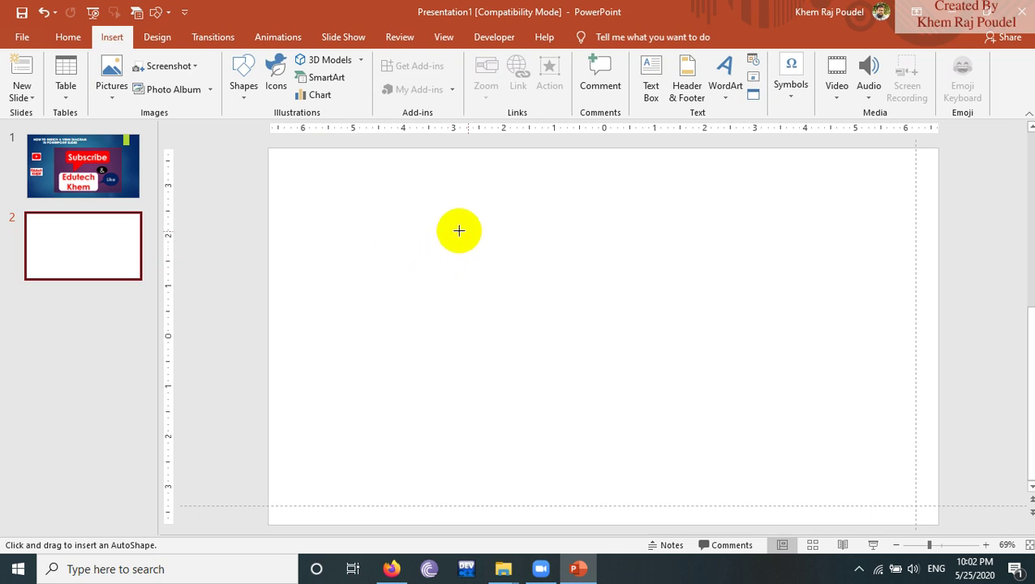
{"action": "left_click_drag", "start_coordinate": [437, 241], "coordinate": [303, 340]}
{"action": "mouse_move", "coordinate": [376, 236]}
{"action": "left_mouse_down"}
{"action": "mouse_move", "coordinate": [485, 250]}
{"action": "mouse_move", "coordinate": [504, 239]}
{"action": "left_mouse_up"}
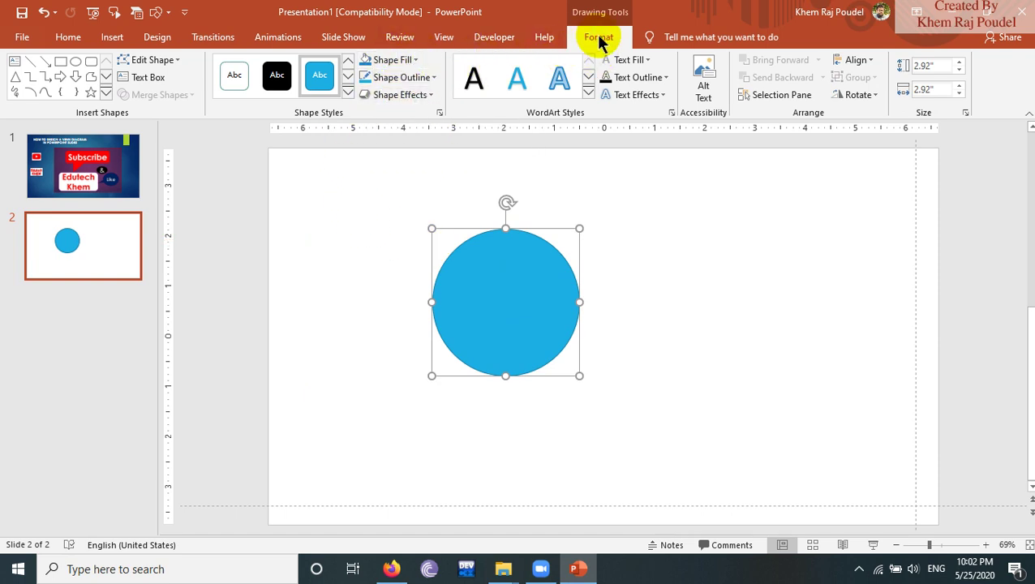
Remove the circle's fill and set its outline weight to 4½ pt
{"action": "left_click", "coordinate": [413, 60]}
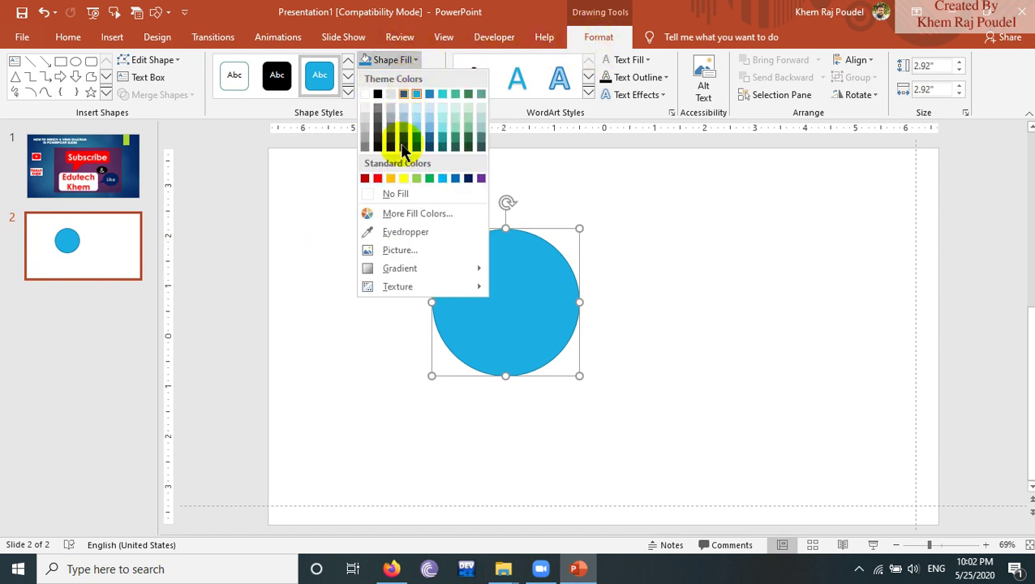
{"action": "left_click", "coordinate": [393, 195]}
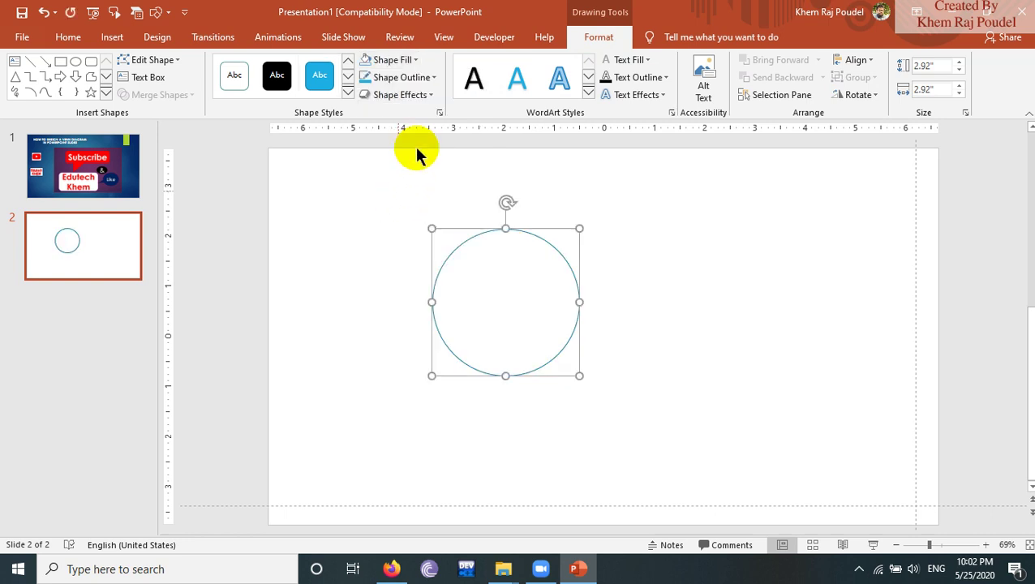
{"action": "left_click", "coordinate": [432, 81]}
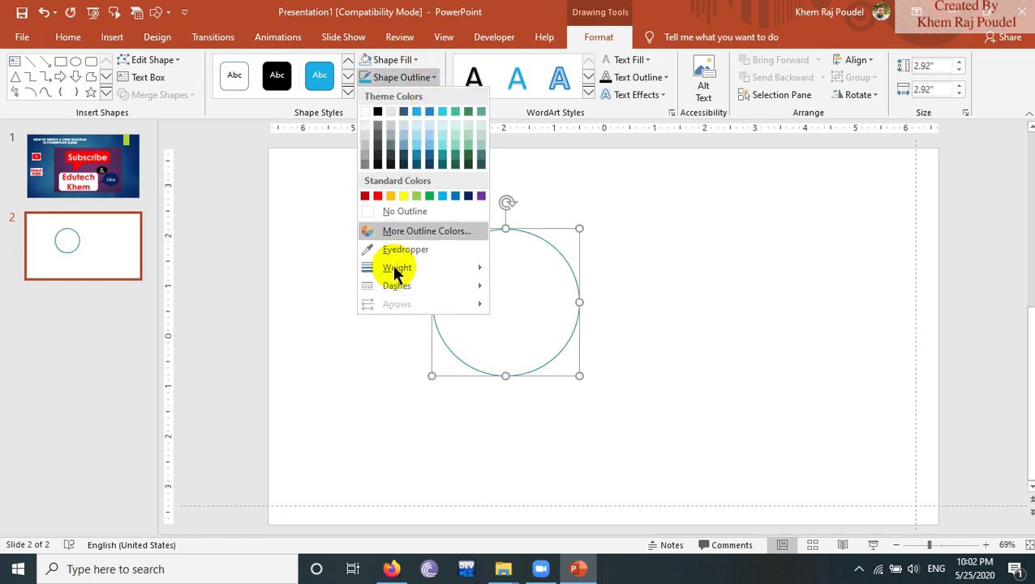
{"action": "mouse_move", "coordinate": [391, 274]}
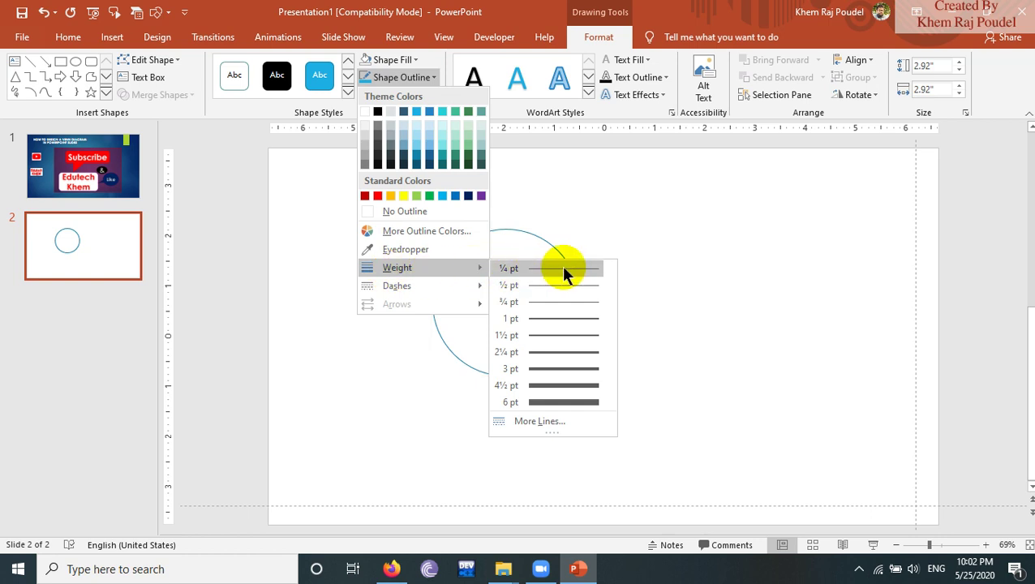
{"action": "left_click", "coordinate": [565, 378]}
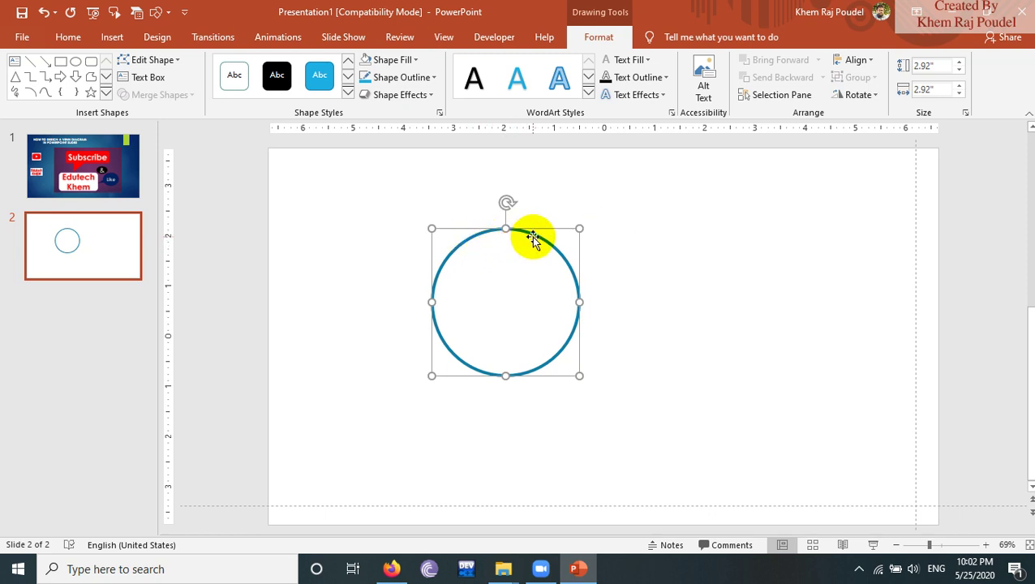
Duplicate the ring overlapping to the right, then move both rings down and right
{"action": "mouse_move", "coordinate": [532, 238]}
{"action": "left_mouse_down"}
{"action": "mouse_move", "coordinate": [637, 248]}
{"action": "mouse_move", "coordinate": [626, 243]}
{"action": "left_mouse_up"}
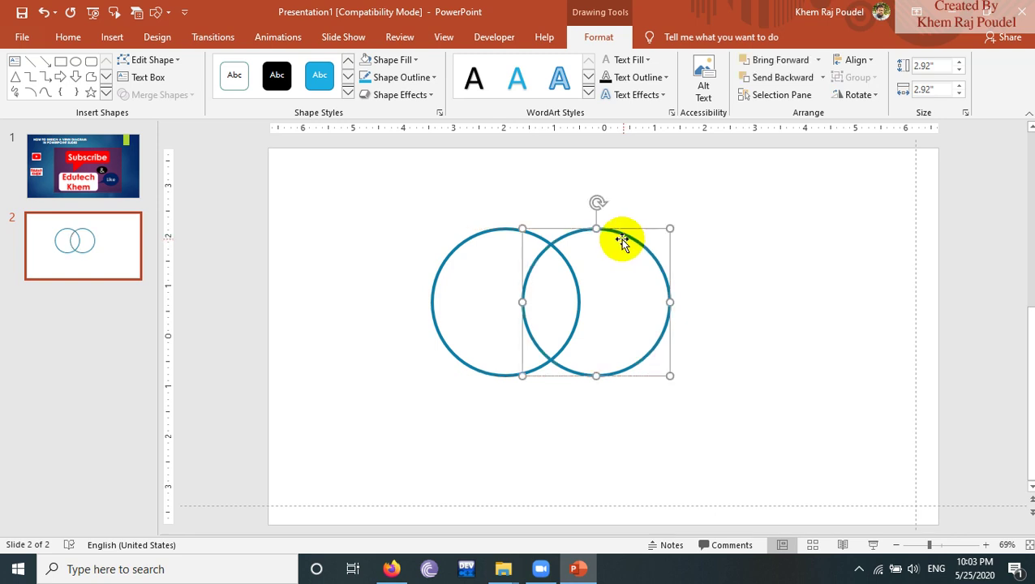
{"action": "left_click", "coordinate": [494, 267]}
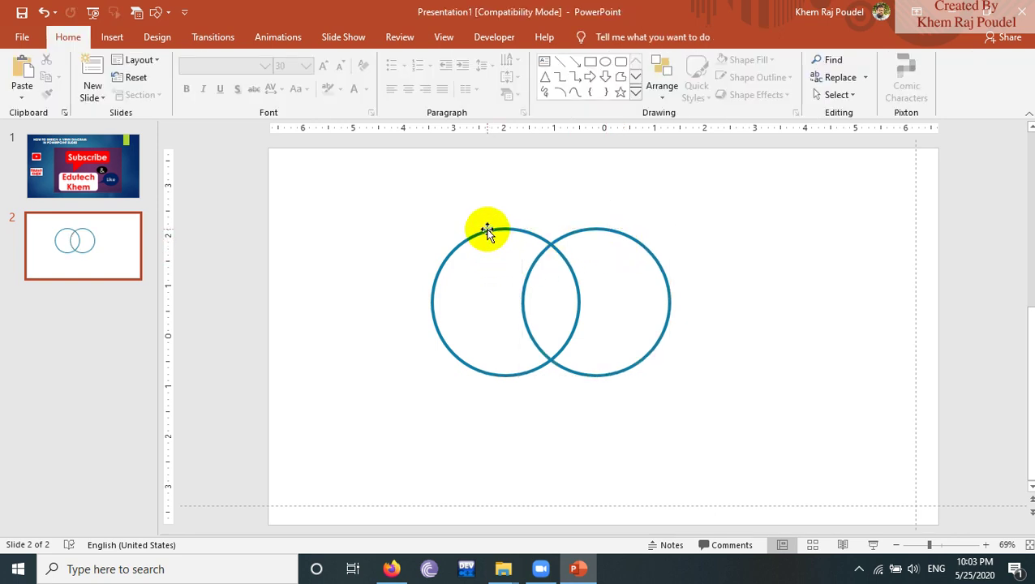
{"action": "left_click", "coordinate": [485, 231]}
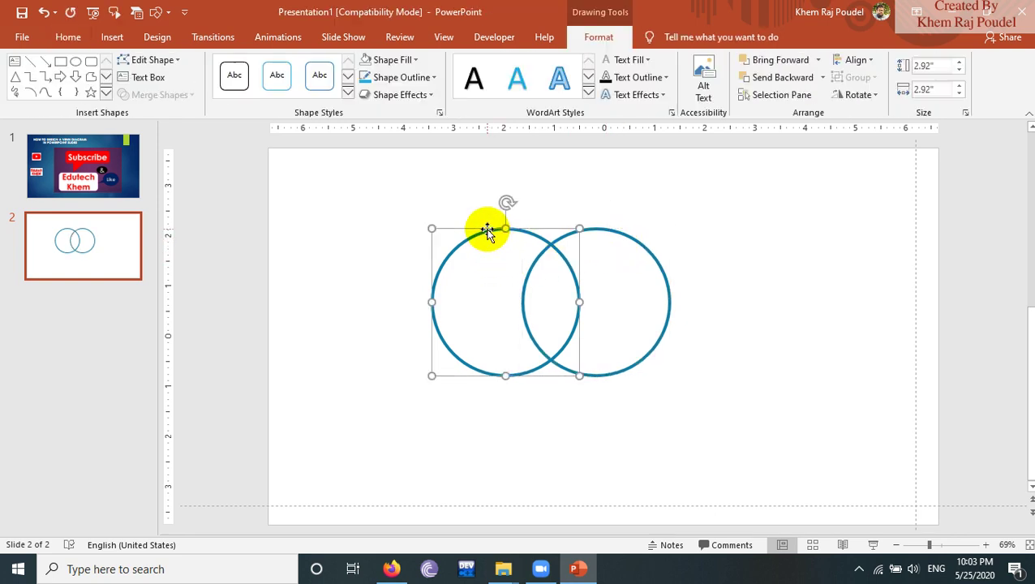
{"action": "left_click", "coordinate": [610, 232], "text": "shift"}
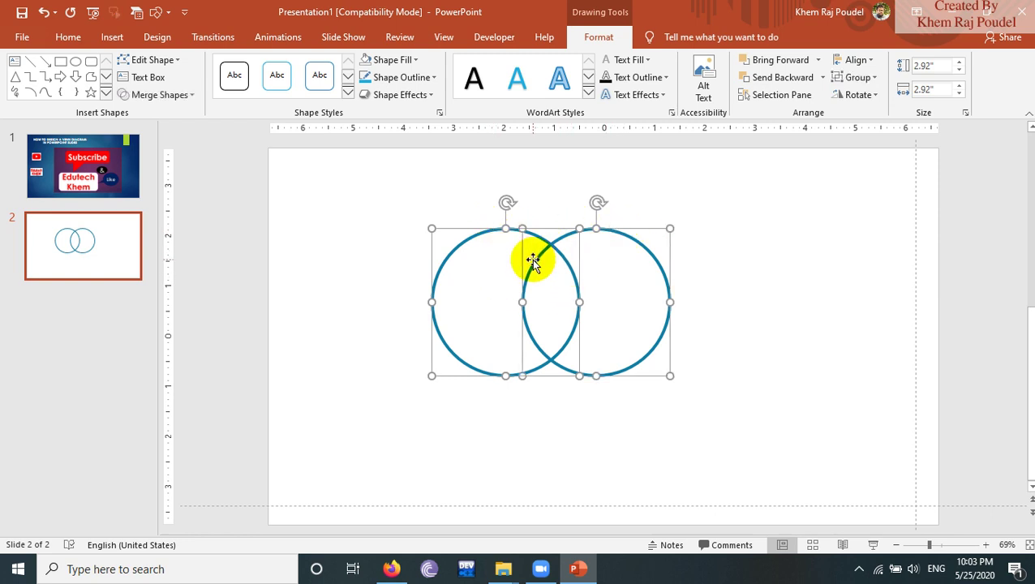
{"action": "left_click_drag", "start_coordinate": [550, 241], "coordinate": [600, 278]}
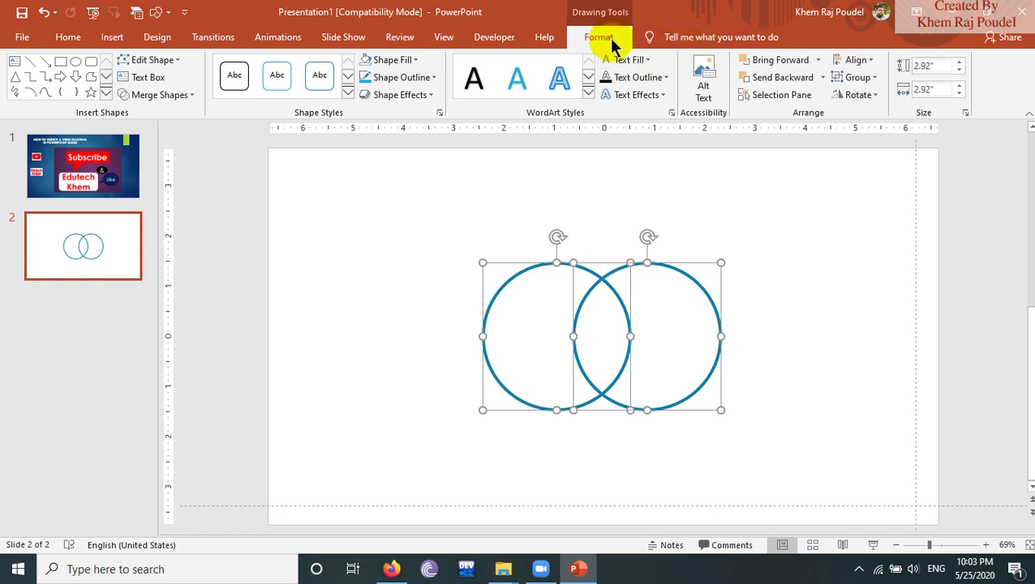
Fragment the rings with Merge Shapes and pull the left and right crescents apart
{"action": "left_click", "coordinate": [189, 96]}
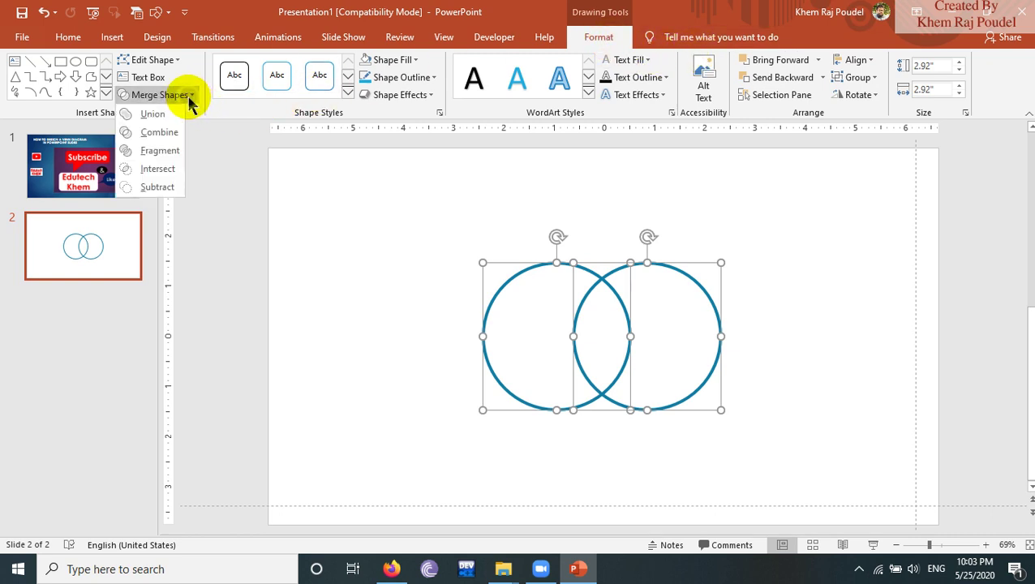
{"action": "left_click", "coordinate": [160, 152]}
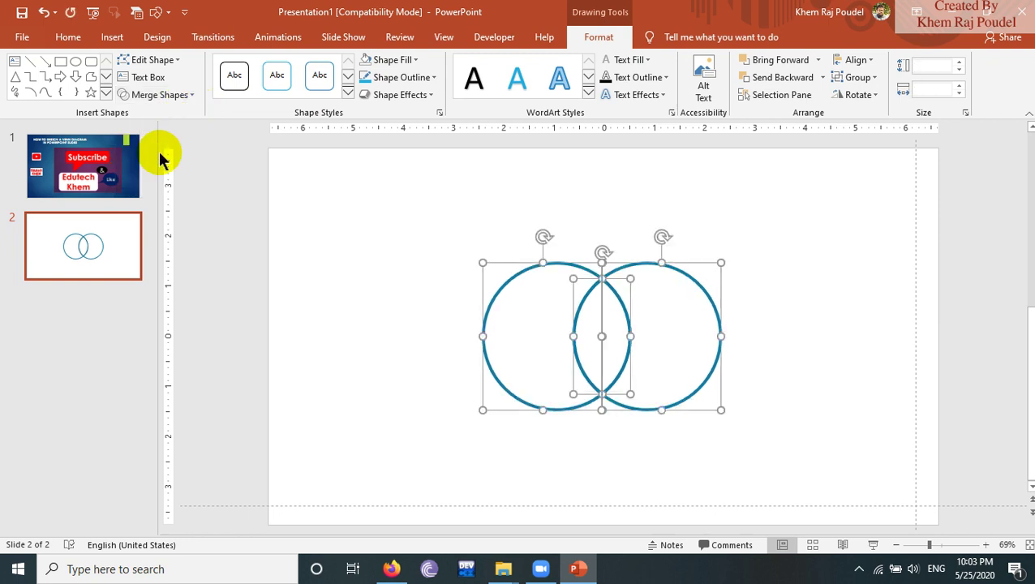
{"action": "left_click", "coordinate": [452, 300]}
{"action": "left_click_drag", "start_coordinate": [501, 284], "coordinate": [418, 279]}
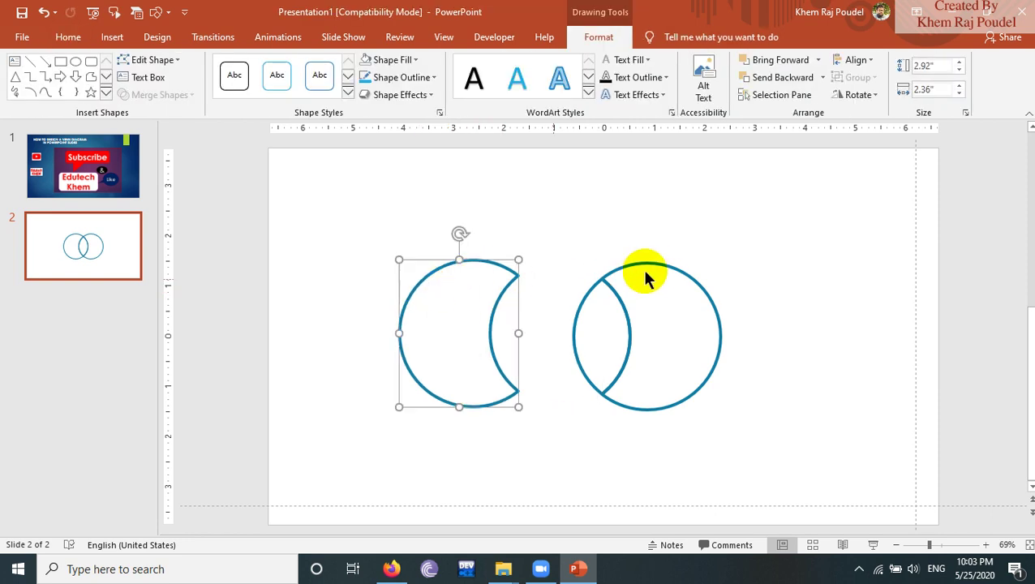
{"action": "left_click_drag", "start_coordinate": [659, 270], "coordinate": [772, 238]}
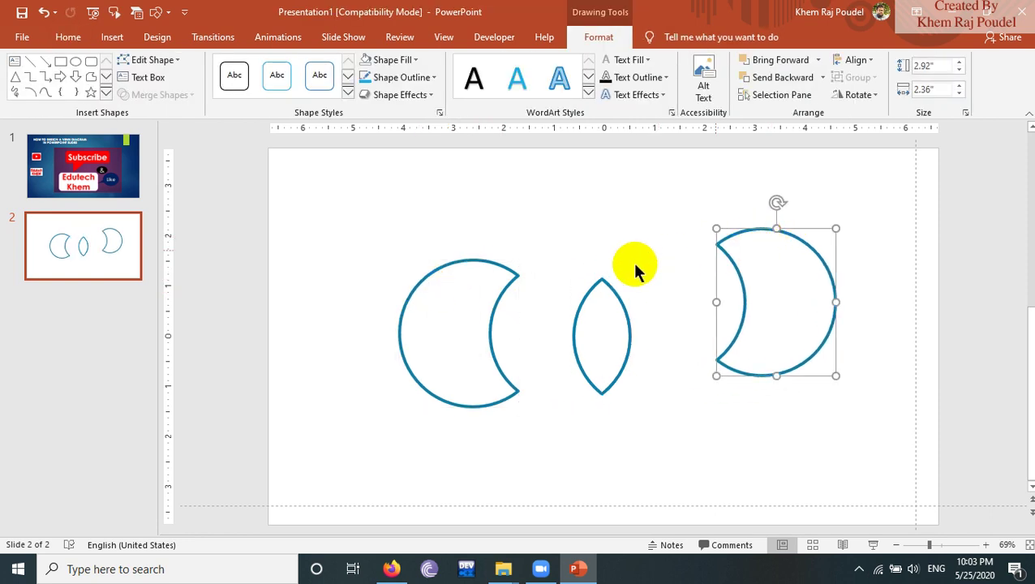
Start editing text in the left crescent and choose a black text colour
{"action": "right_click", "coordinate": [591, 316]}
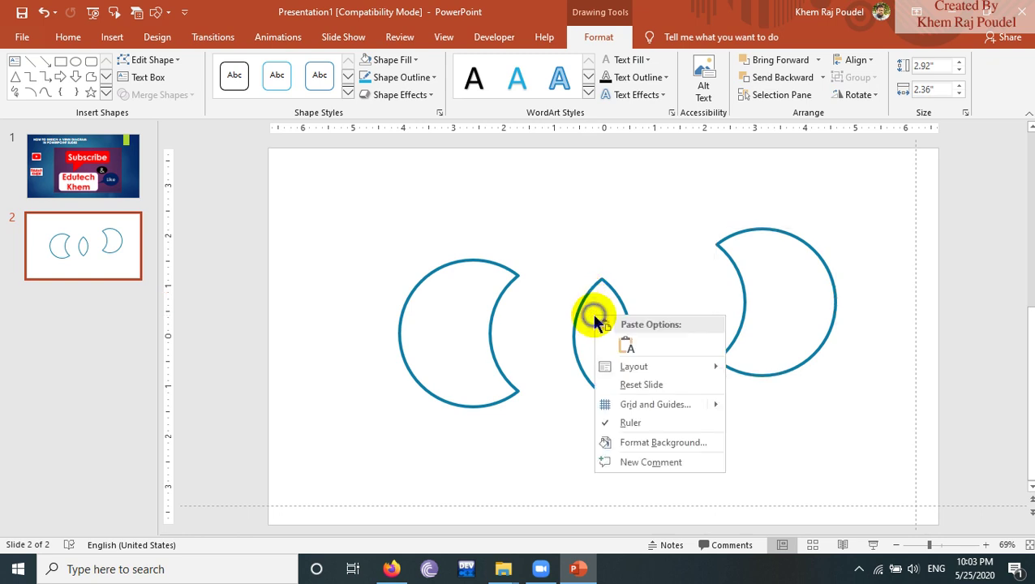
{"action": "left_click", "coordinate": [430, 276]}
{"action": "left_click", "coordinate": [432, 275]}
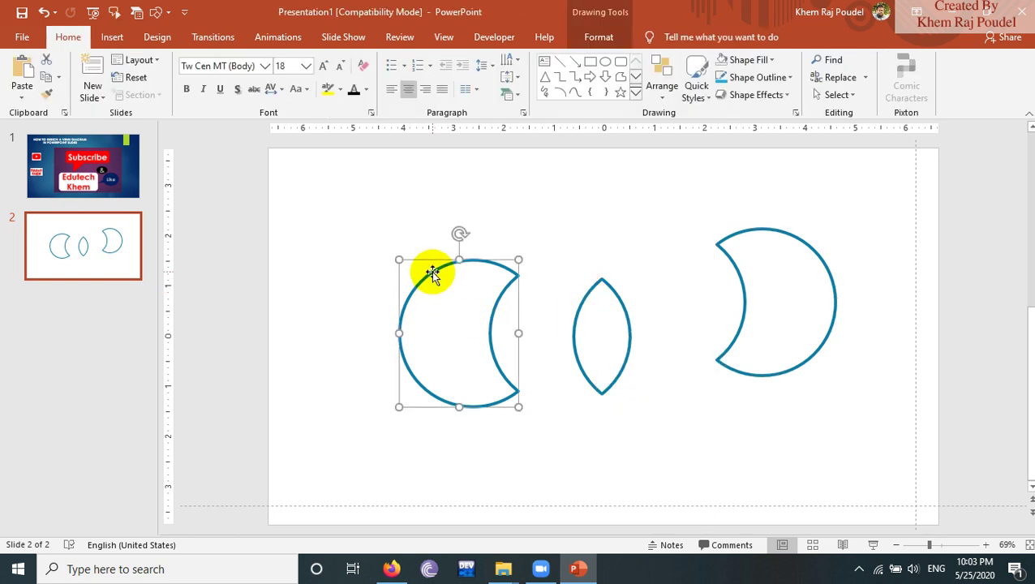
{"action": "right_click", "coordinate": [431, 272]}
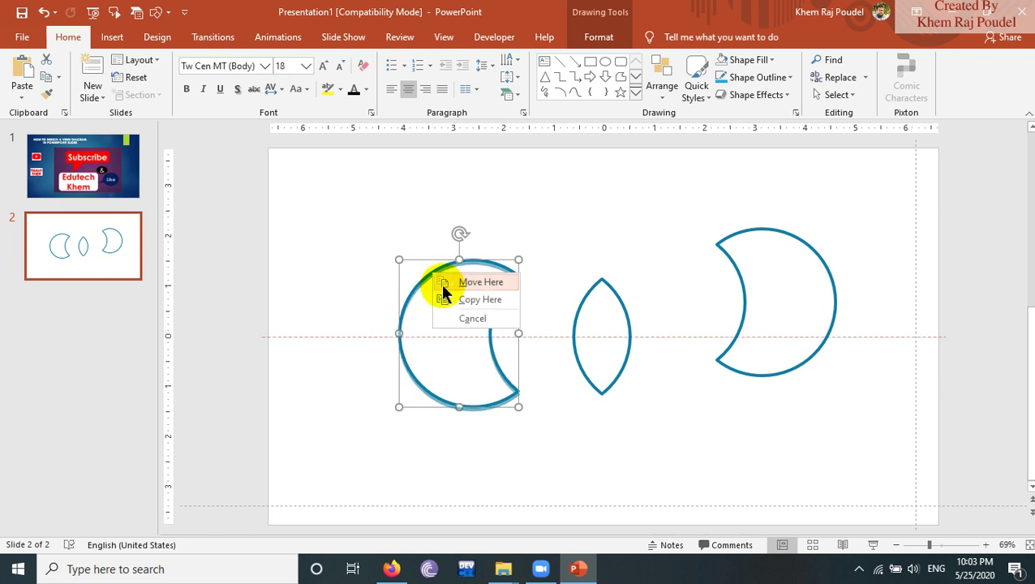
{"action": "key", "text": "Escape"}
{"action": "right_click", "coordinate": [421, 277]}
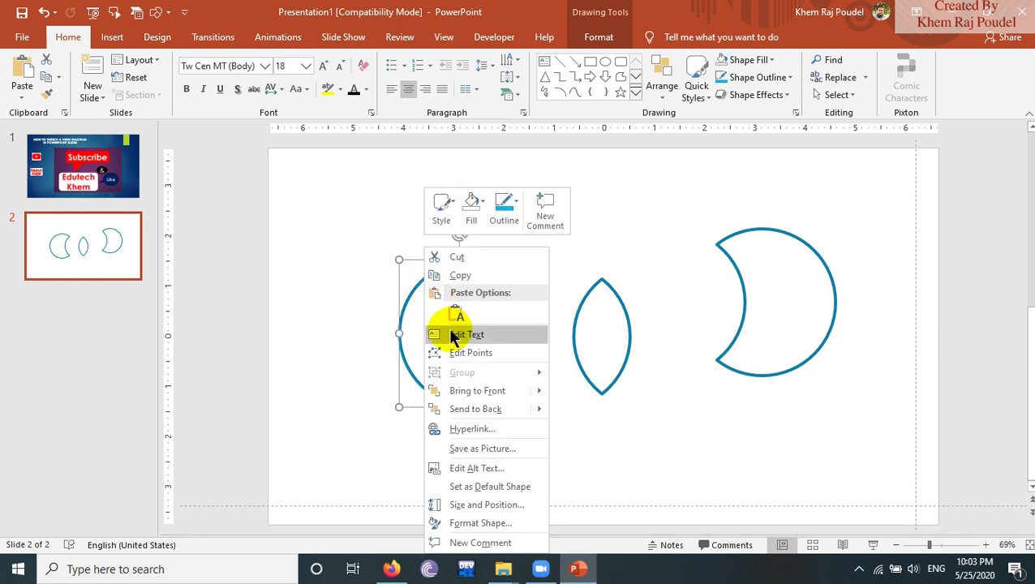
{"action": "left_click", "coordinate": [454, 332]}
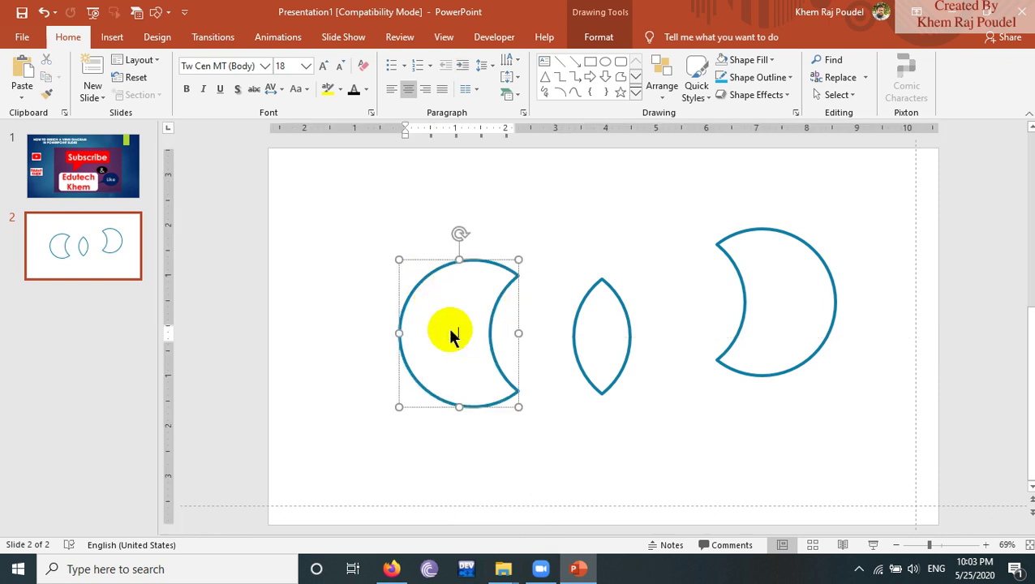
{"action": "key", "text": "ctrl+z"}
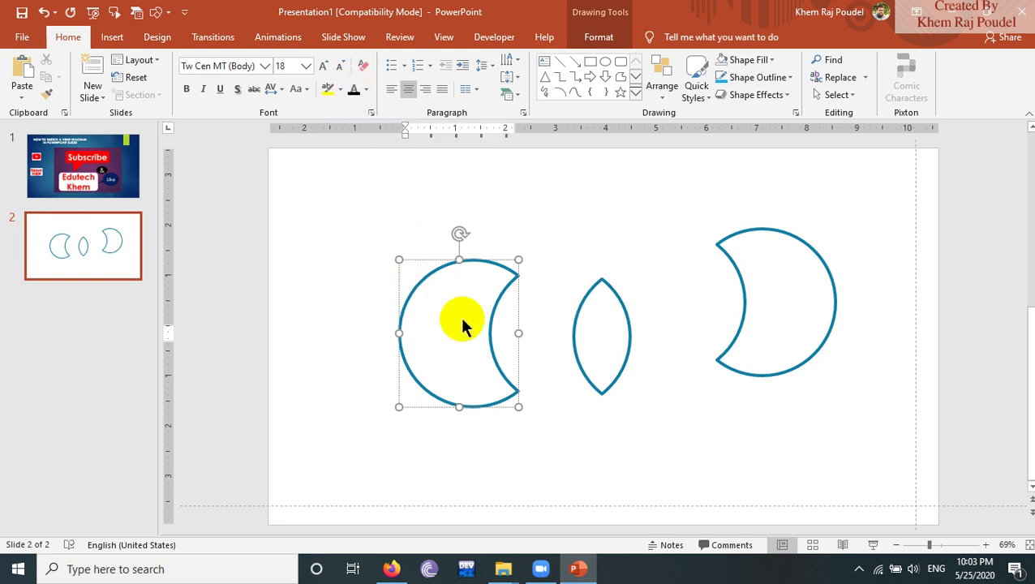
{"action": "left_click", "coordinate": [365, 91]}
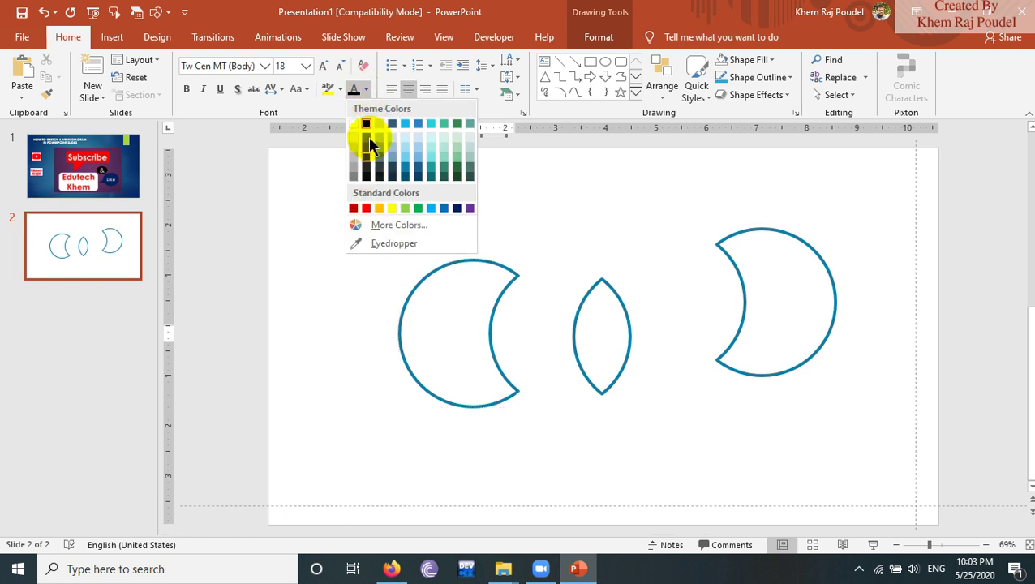
{"action": "left_click", "coordinate": [366, 127]}
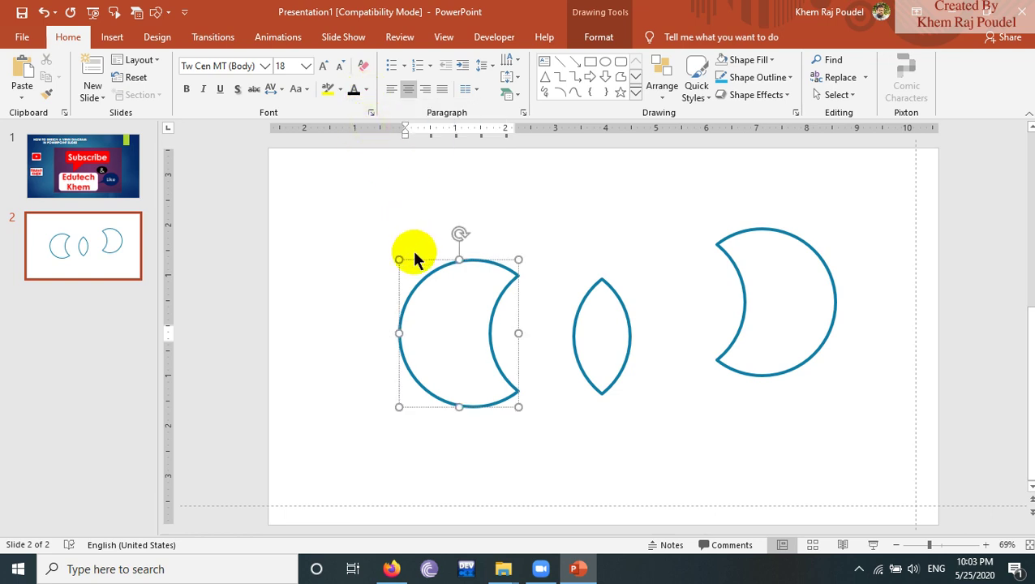
Type the numbers 1, 3, 4 and 5,7 into the left crescent on two lines
{"action": "type", "text": "1"}
{"action": "type", "text": "."}
{"action": "type", "text": " 3"}
{"action": "key", "text": "BackSpace"}
{"action": "type", "text": ", 4"}
{"action": "key", "text": "Return"}
{"action": "type", "text": "5,7"}
{"action": "left_click", "coordinate": [459, 340]}
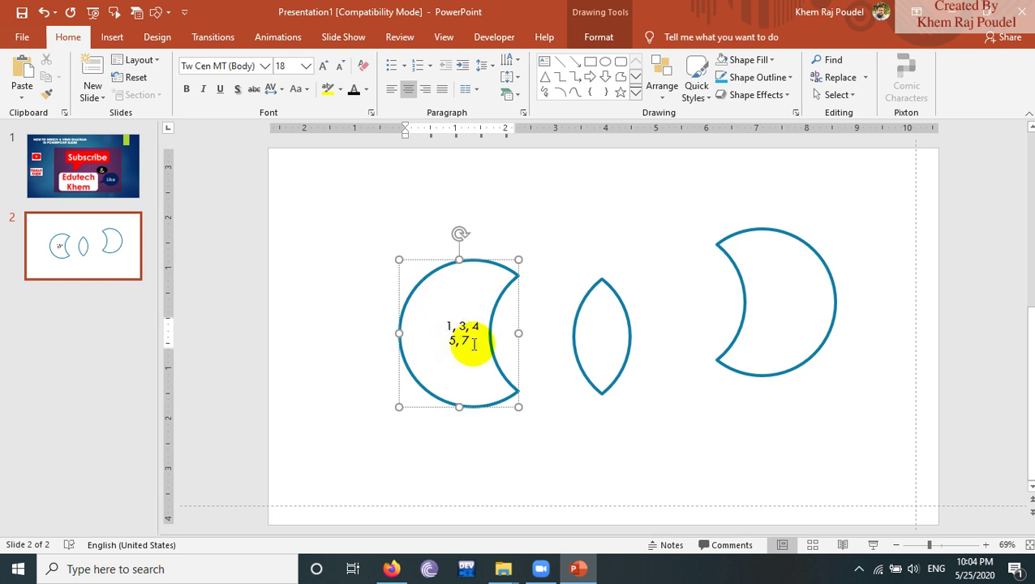
Enlarge the numbers to 48 pt, put 4 on its own line, and remove the space before 1
{"action": "key", "text": "ctrl+a"}
{"action": "key", "text": "ctrl+shift+period"}
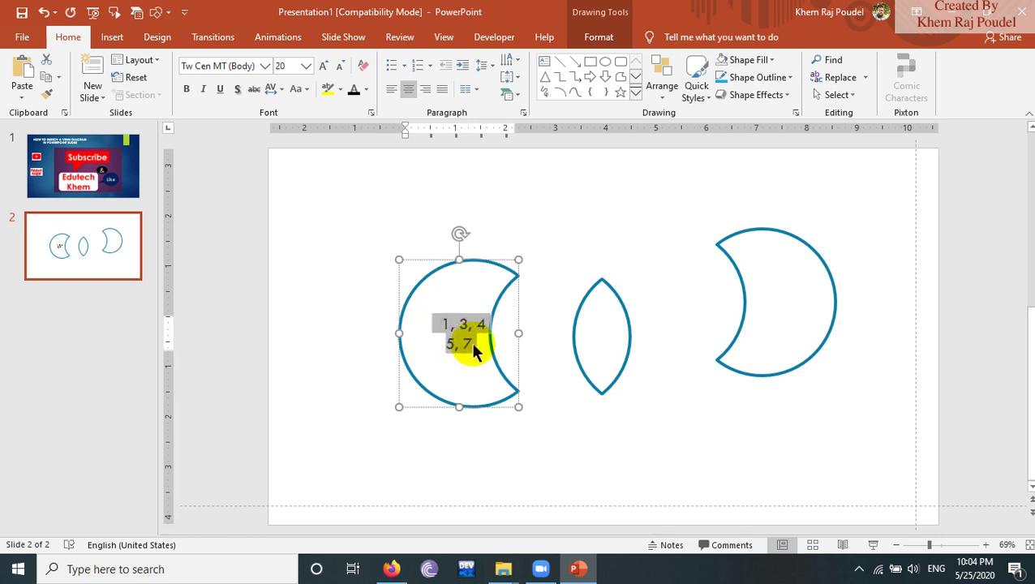
{"action": "key", "text": "ctrl+shift+period"}
{"action": "key", "text": "ctrl+shift+period"}
{"action": "key", "text": "ctrl+shift+period"}
{"action": "key", "text": "ctrl+shift+period"}
{"action": "key", "text": "ctrl+shift+period"}
{"action": "key", "text": "ctrl+shift+period"}
{"action": "key", "text": "ctrl+shift+period"}
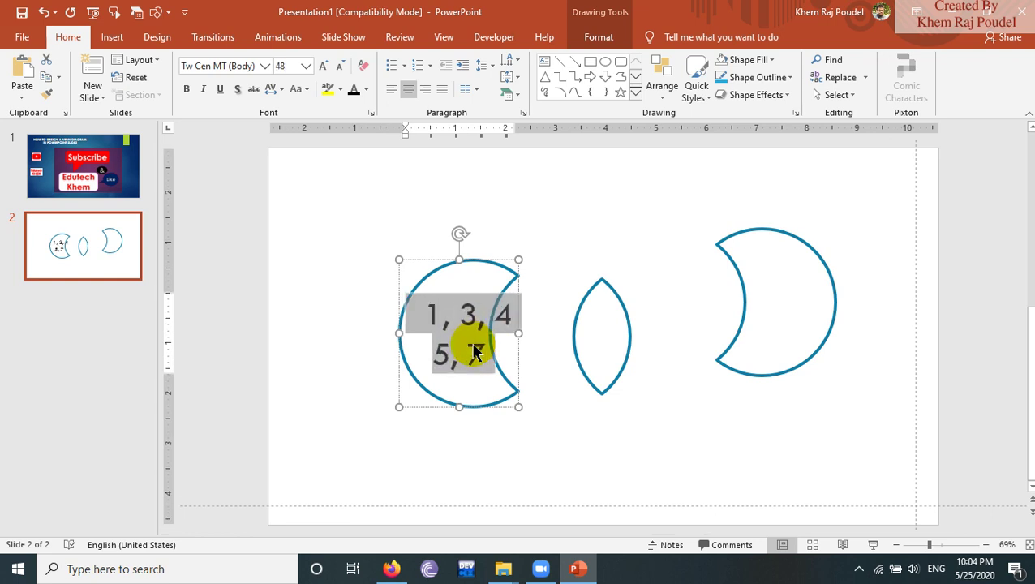
{"action": "left_click", "coordinate": [485, 316]}
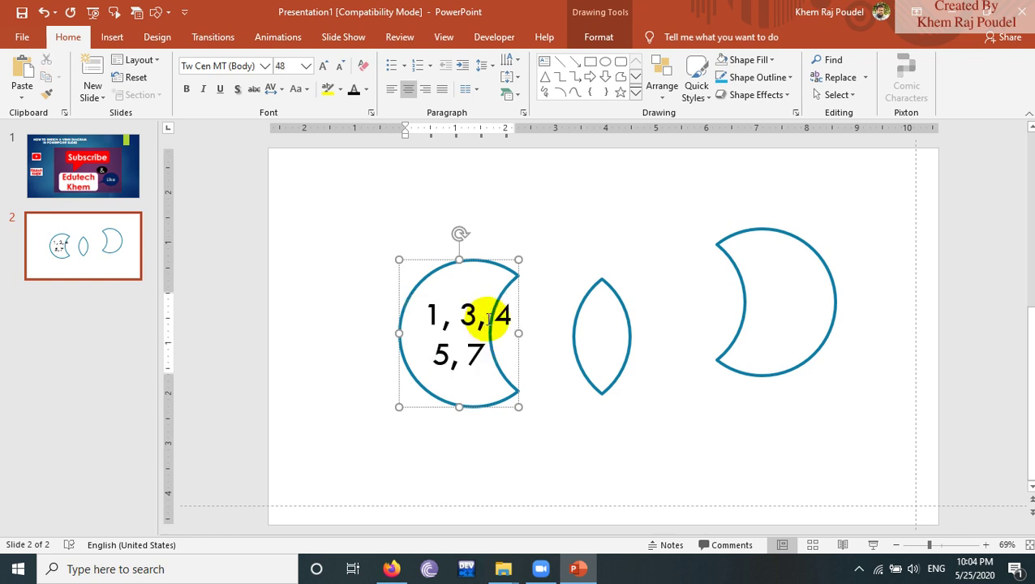
{"action": "key", "text": "Return"}
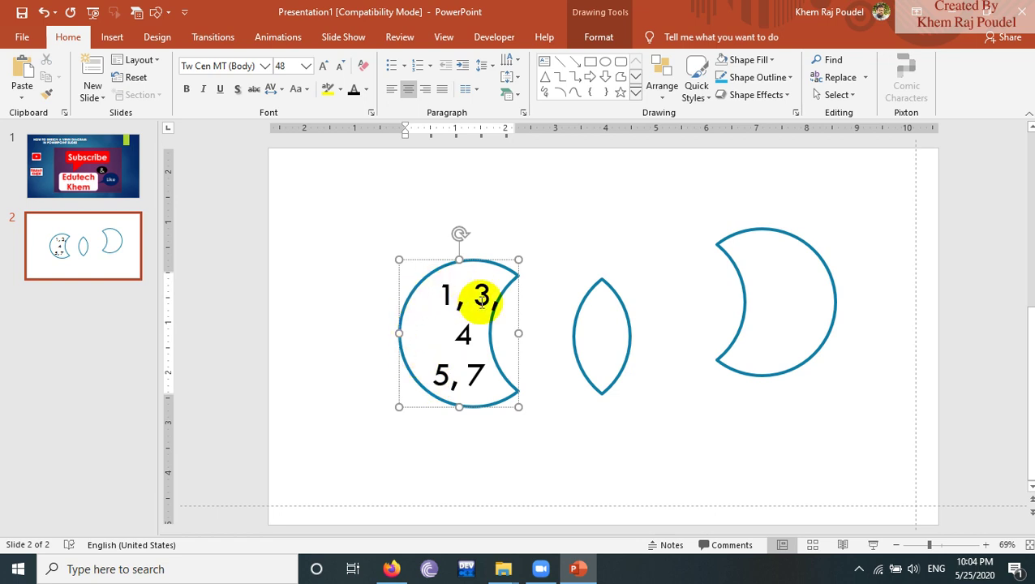
{"action": "left_click", "coordinate": [445, 296]}
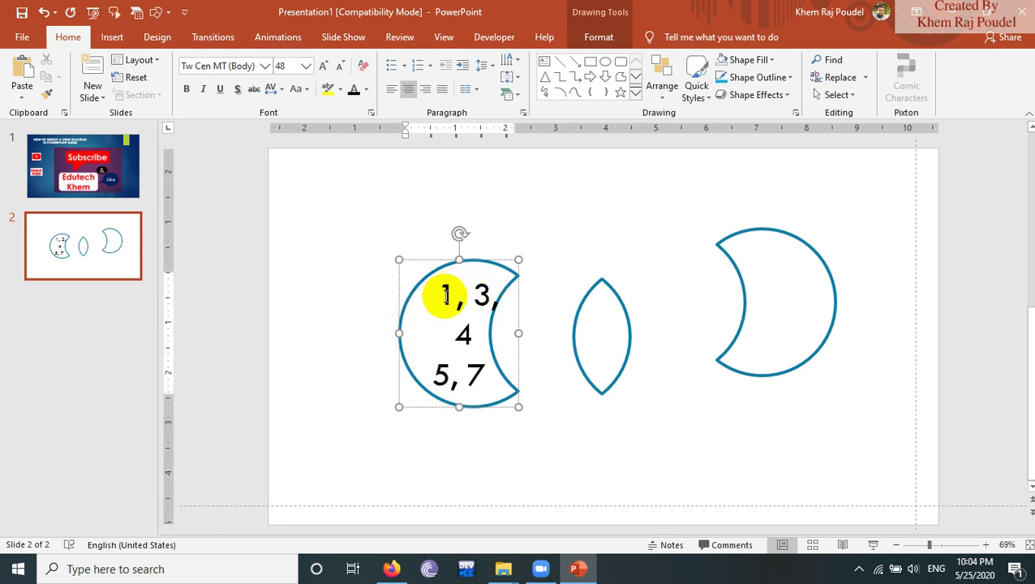
{"action": "key", "text": "BackSpace"}
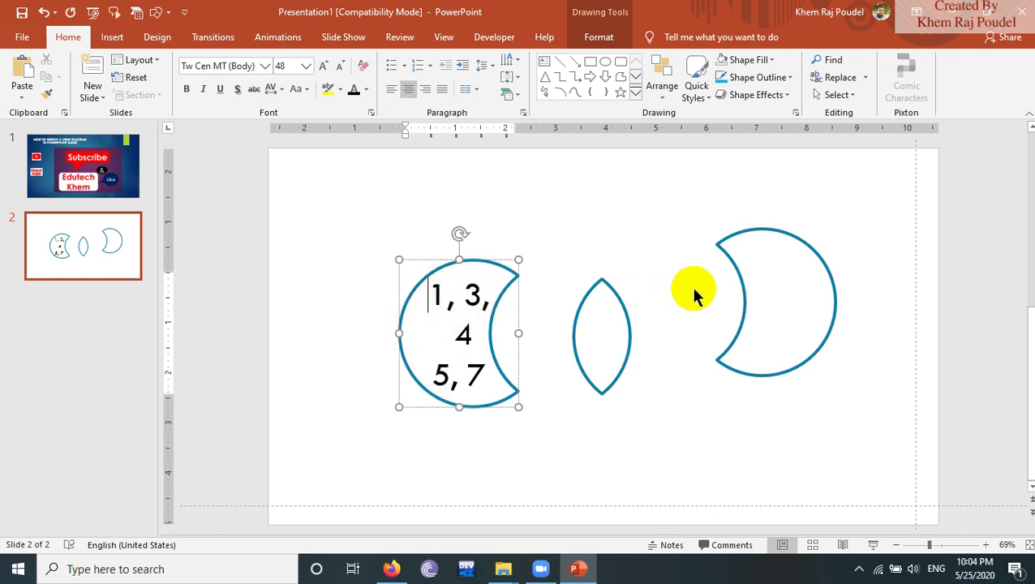
Enter 2, 6, 9 on three lines inside the lens and enlarge them to 36 pt
{"action": "left_click", "coordinate": [581, 308]}
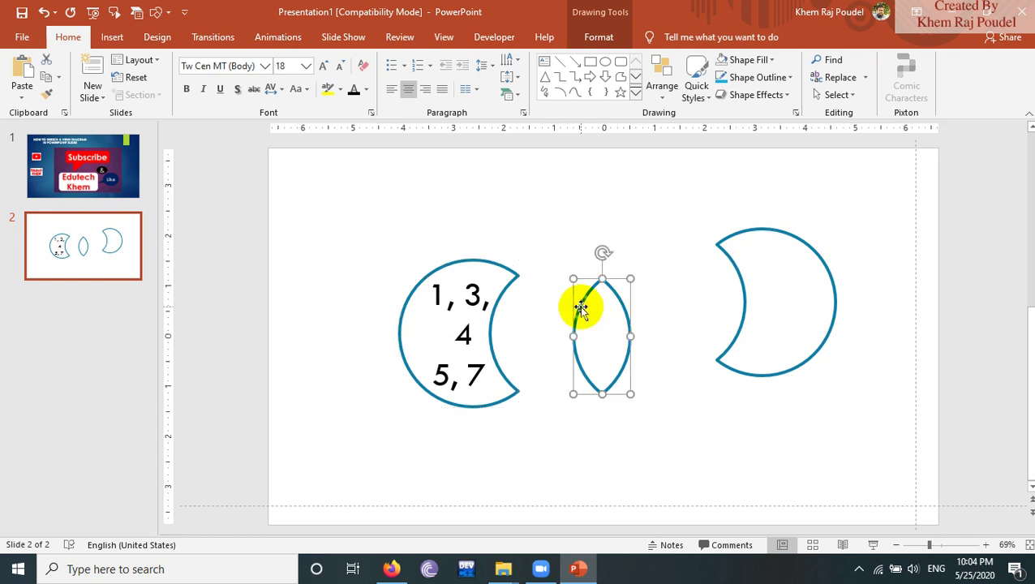
{"action": "right_click", "coordinate": [601, 317]}
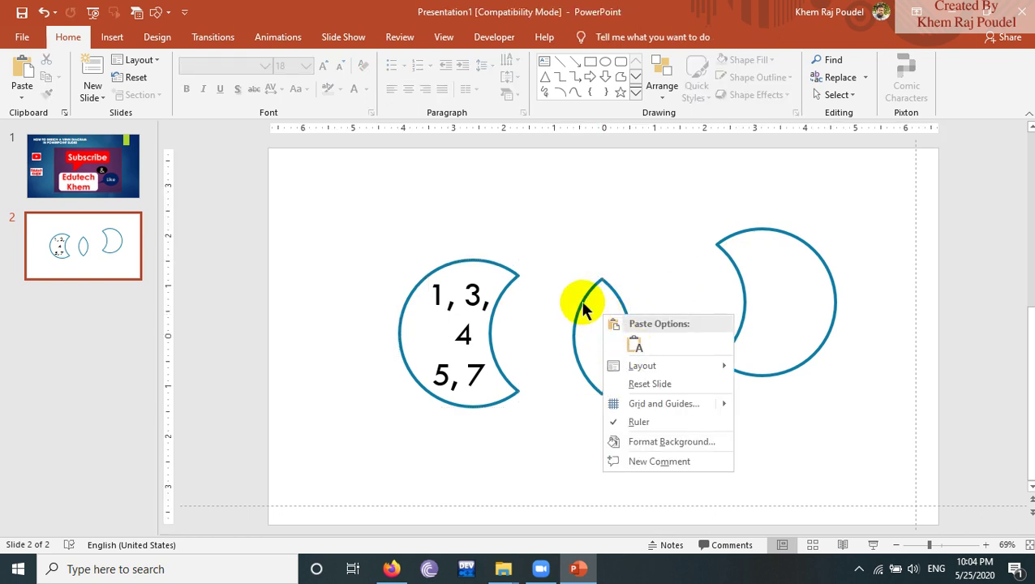
{"action": "left_click", "coordinate": [580, 302]}
{"action": "right_click", "coordinate": [581, 300]}
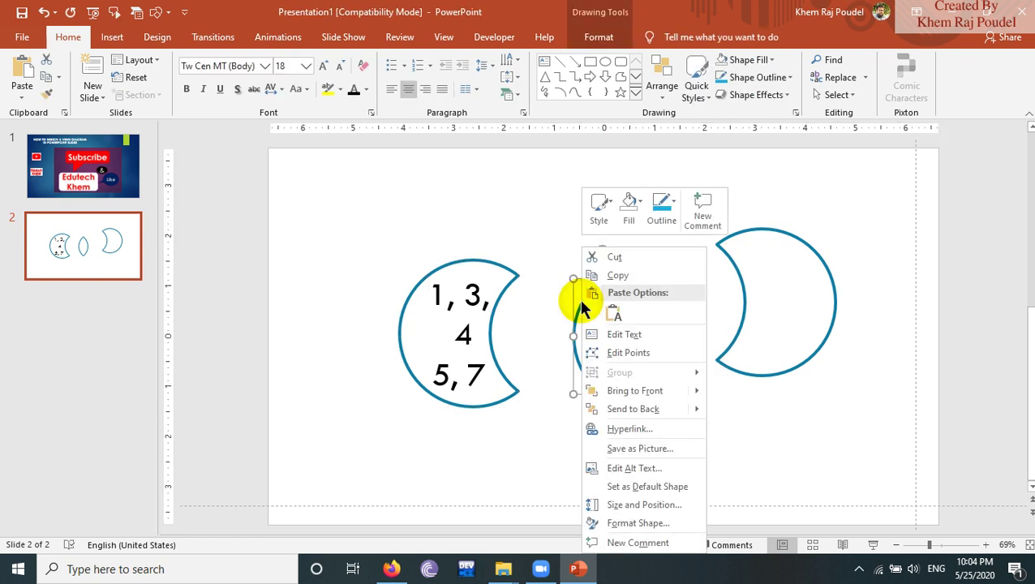
{"action": "left_click", "coordinate": [604, 336]}
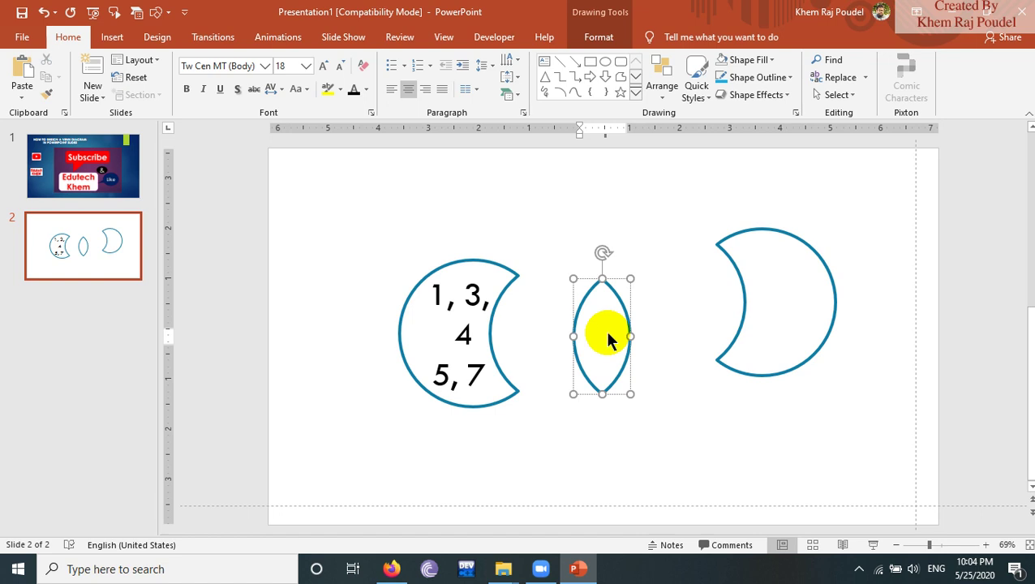
{"action": "key", "text": "Return"}
{"action": "key", "text": "ctrl+a"}
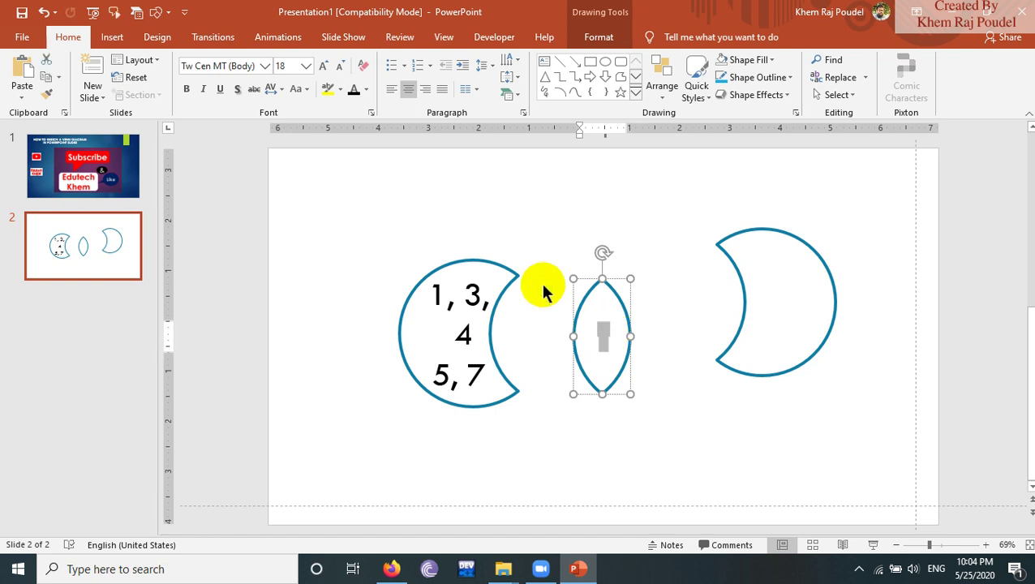
{"action": "left_click", "coordinate": [612, 351]}
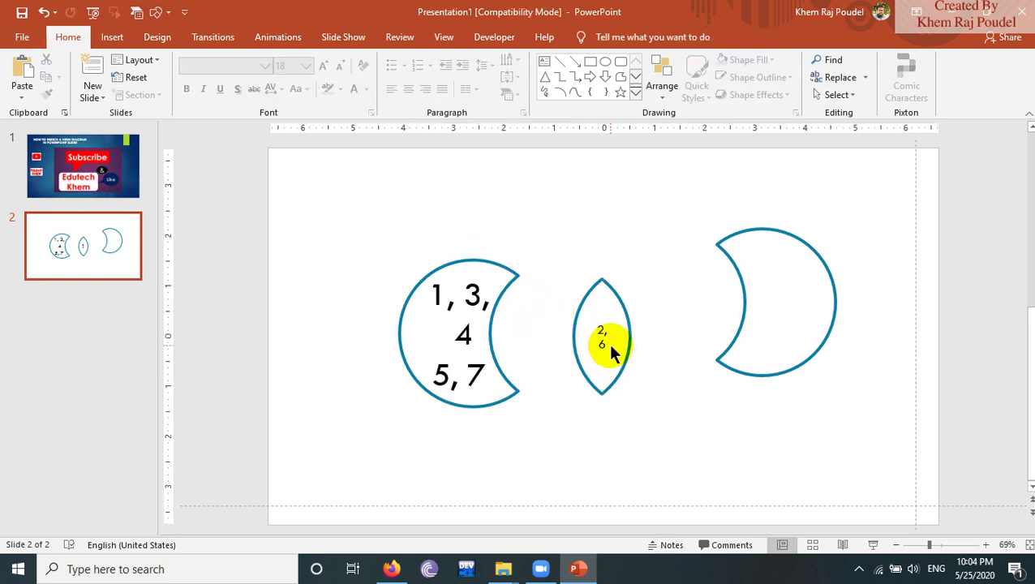
{"action": "left_click", "coordinate": [603, 341]}
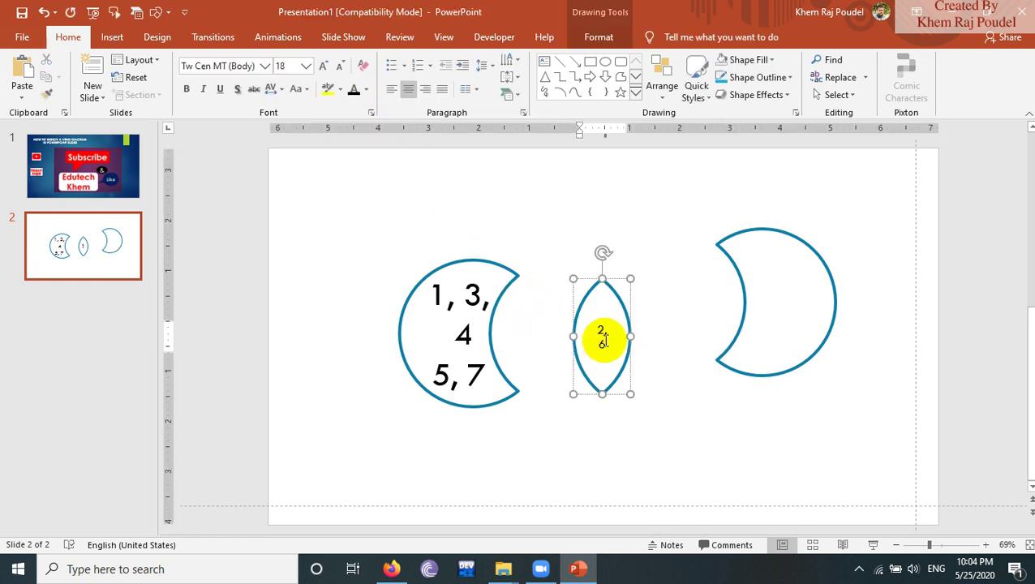
{"action": "type", "text": ",9"}
{"action": "key", "text": "Return"}
{"action": "key", "text": "ctrl+a"}
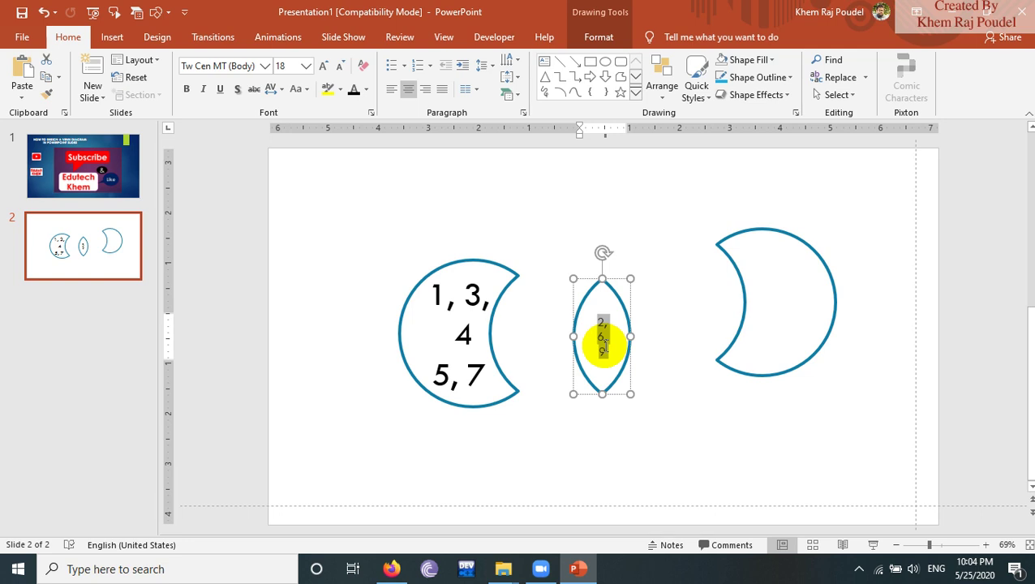
{"action": "key", "text": "ctrl+shift+period"}
{"action": "key", "text": "ctrl+shift+period"}
{"action": "key", "text": "ctrl+shift+period"}
{"action": "key", "text": "ctrl+shift+period"}
{"action": "key", "text": "ctrl+shift+period"}
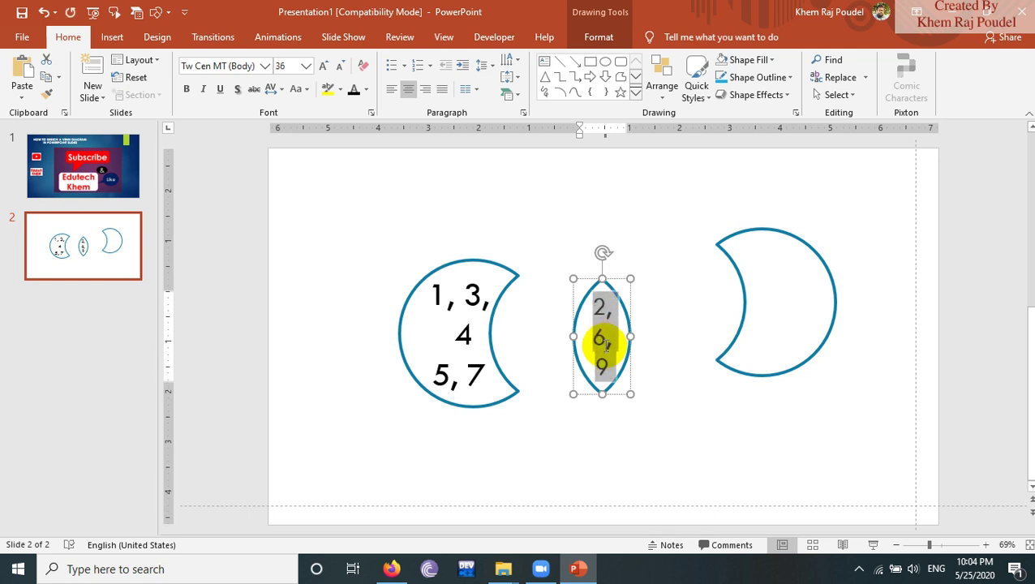
Reduce the left crescent's numbers to 36 pt
{"action": "left_click", "coordinate": [442, 295]}
{"action": "key", "text": "ctrl+a"}
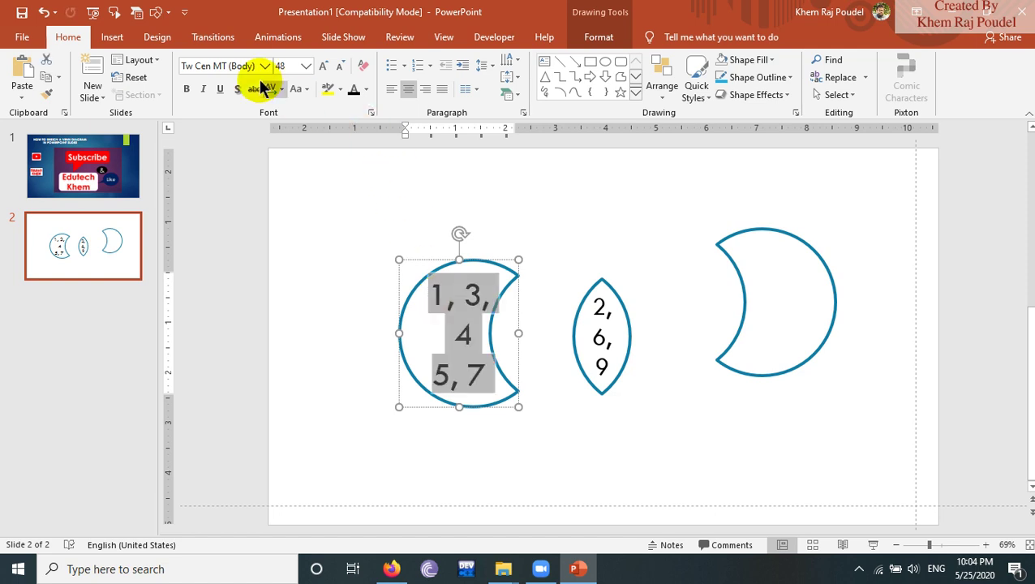
{"action": "left_click", "coordinate": [284, 66]}
{"action": "type", "text": "6"}
{"action": "key", "text": "Return"}
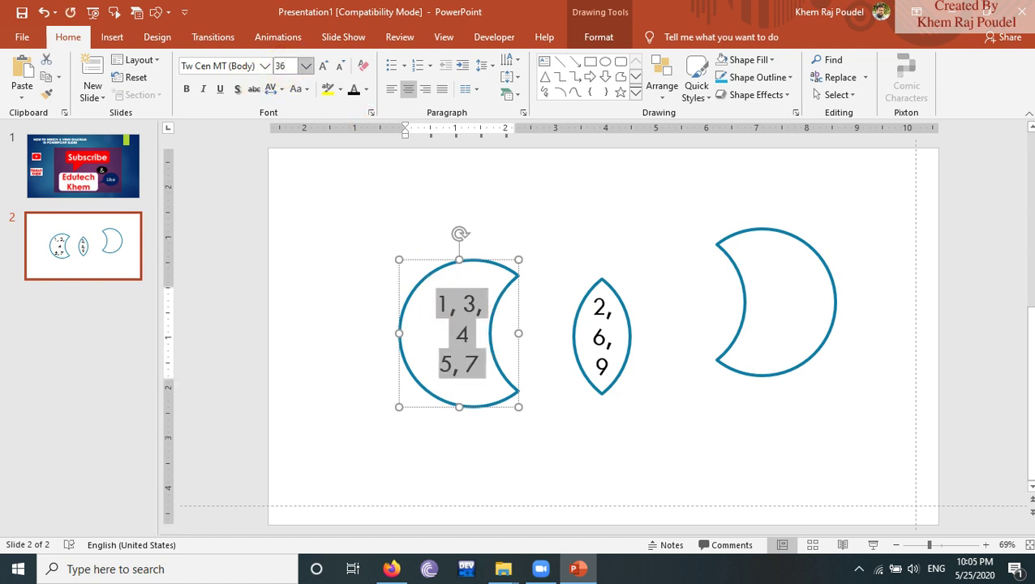
{"action": "left_click", "coordinate": [606, 339]}
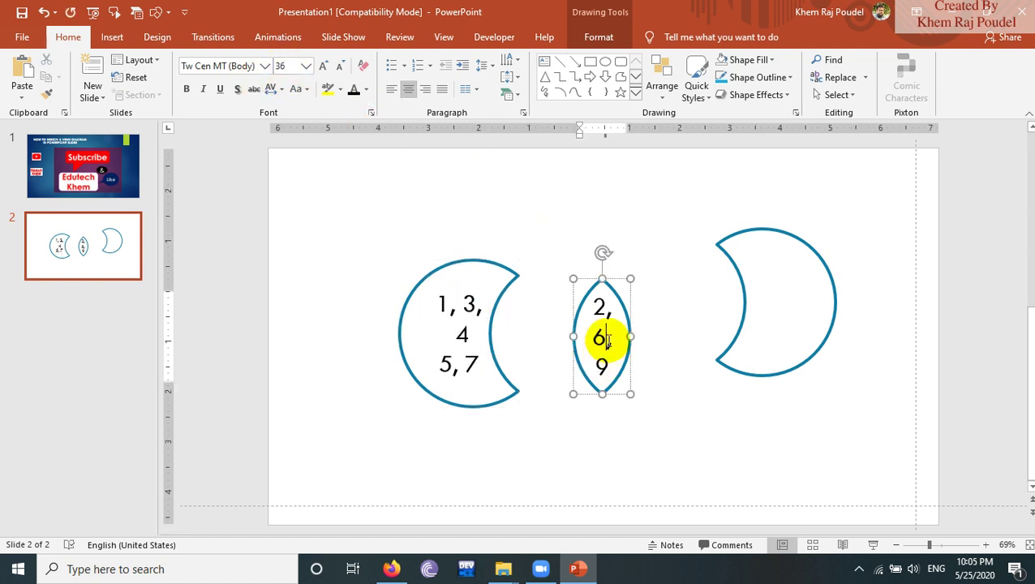
Add the number 8 inside the right crescent at 36 pt
{"action": "left_click", "coordinate": [744, 231]}
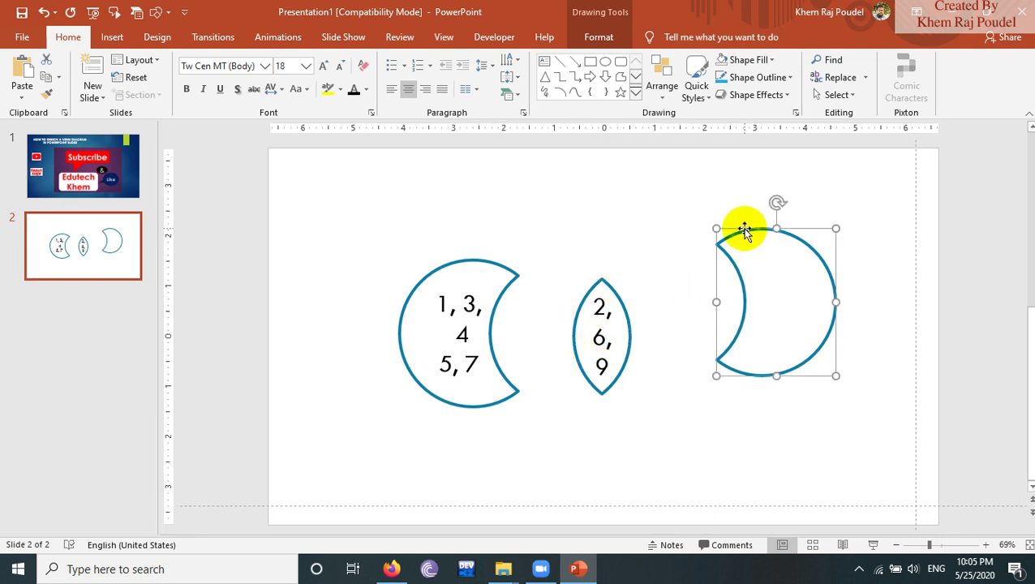
{"action": "right_click", "coordinate": [744, 228]}
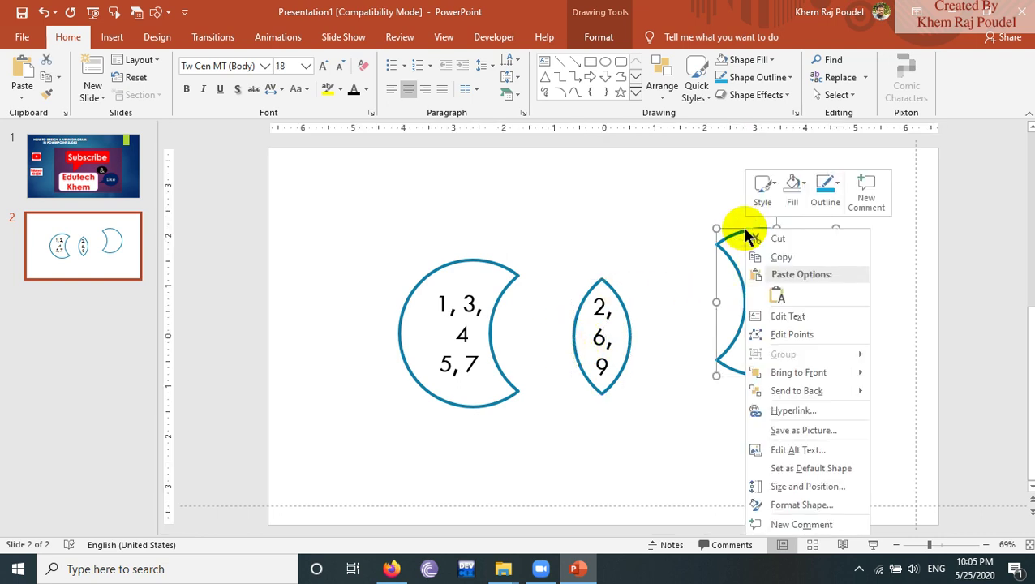
{"action": "left_click", "coordinate": [793, 317]}
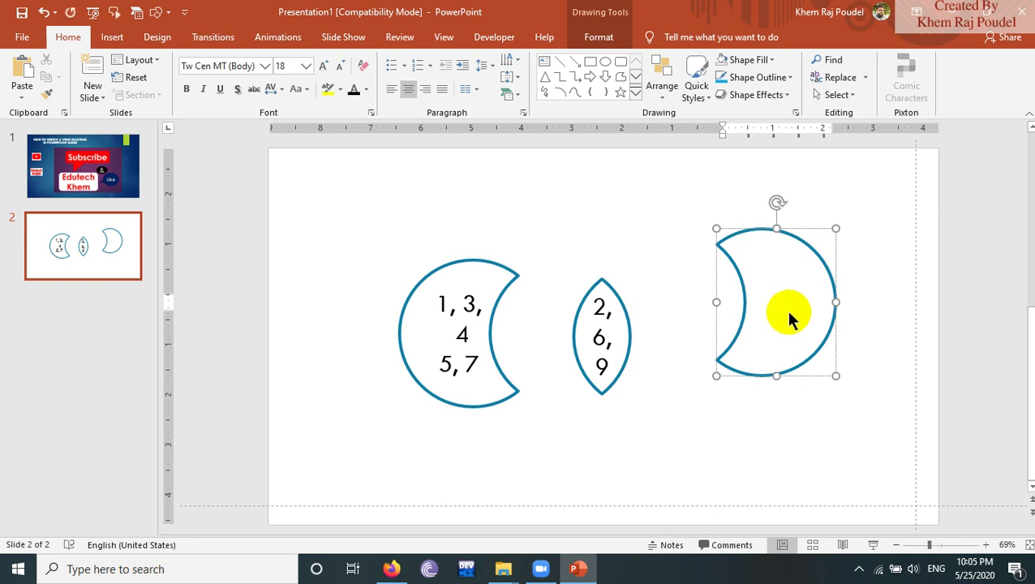
{"action": "key", "text": "ctrl+a"}
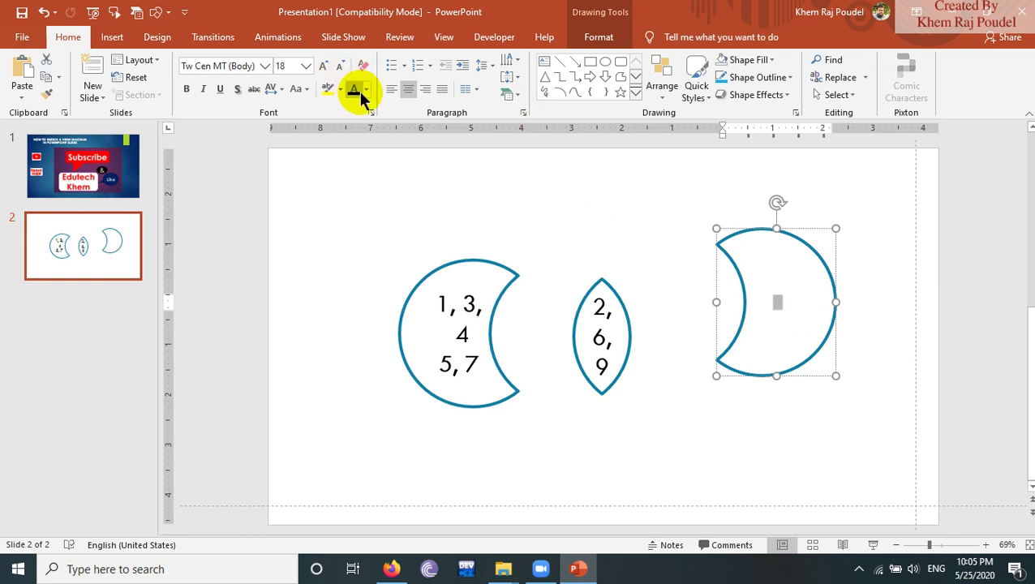
{"action": "left_click", "coordinate": [305, 66]}
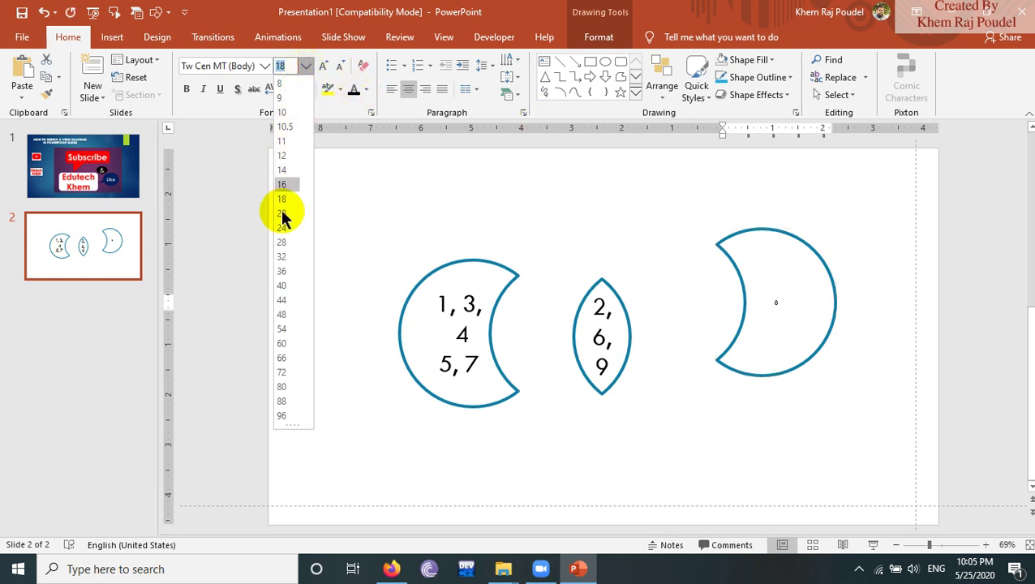
{"action": "left_click", "coordinate": [281, 274]}
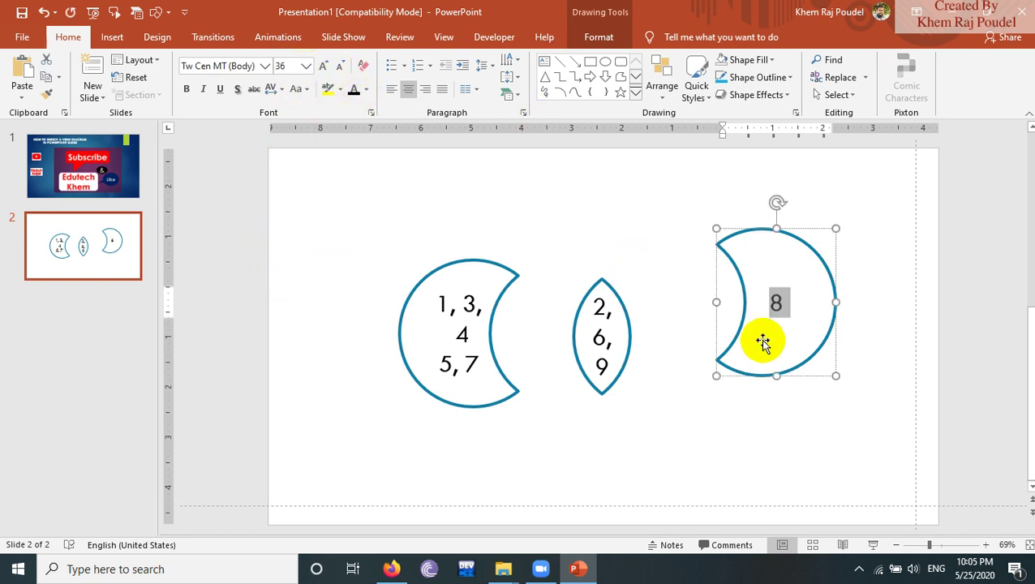
Continue the right crescent's text with ', 10' and a second line '11, 12'
{"action": "key", "text": "Escape"}
{"action": "key", "text": "Escape"}
{"action": "left_click", "coordinate": [774, 302]}
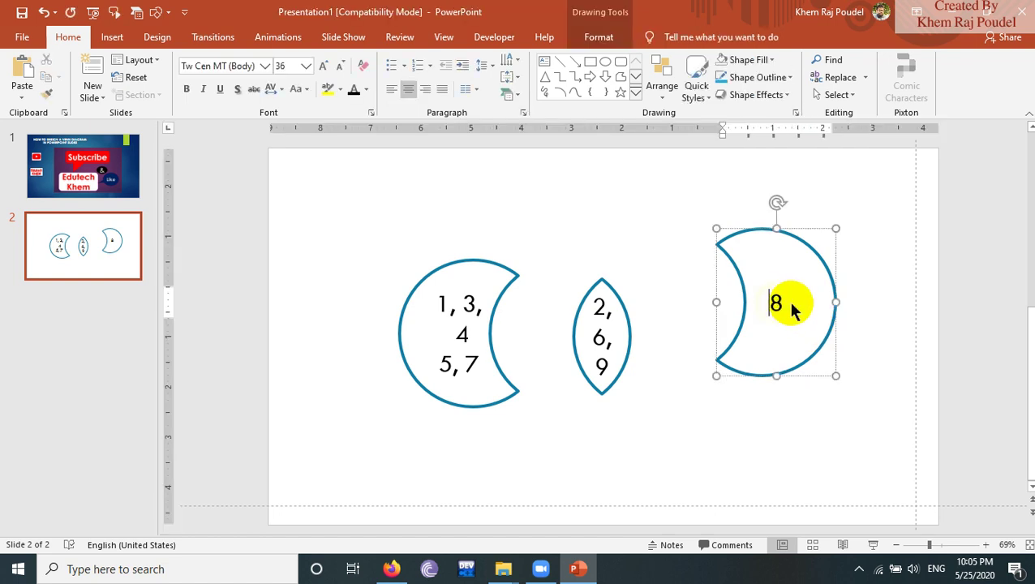
{"action": "left_click", "coordinate": [780, 305]}
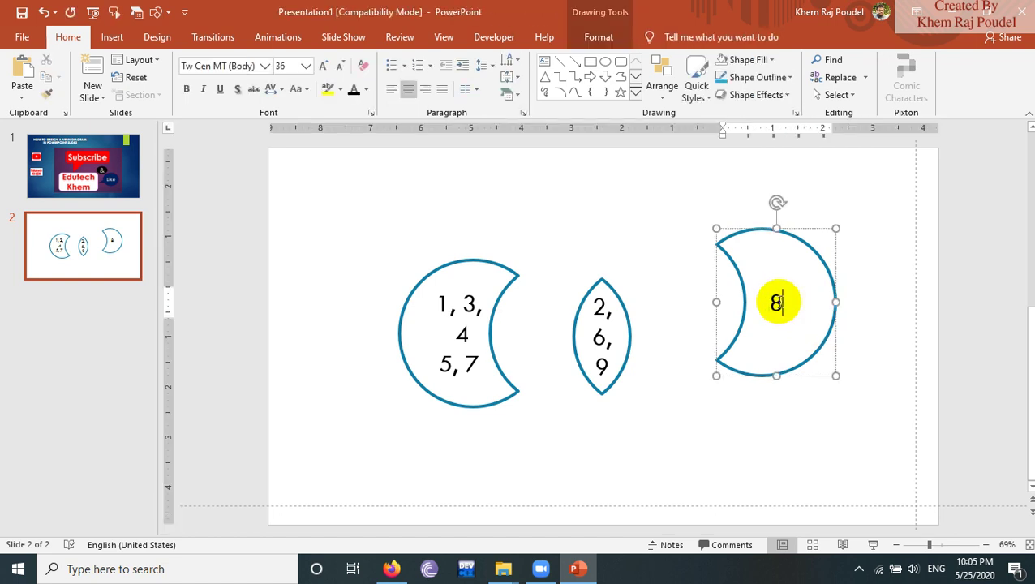
{"action": "type", "text": ", "}
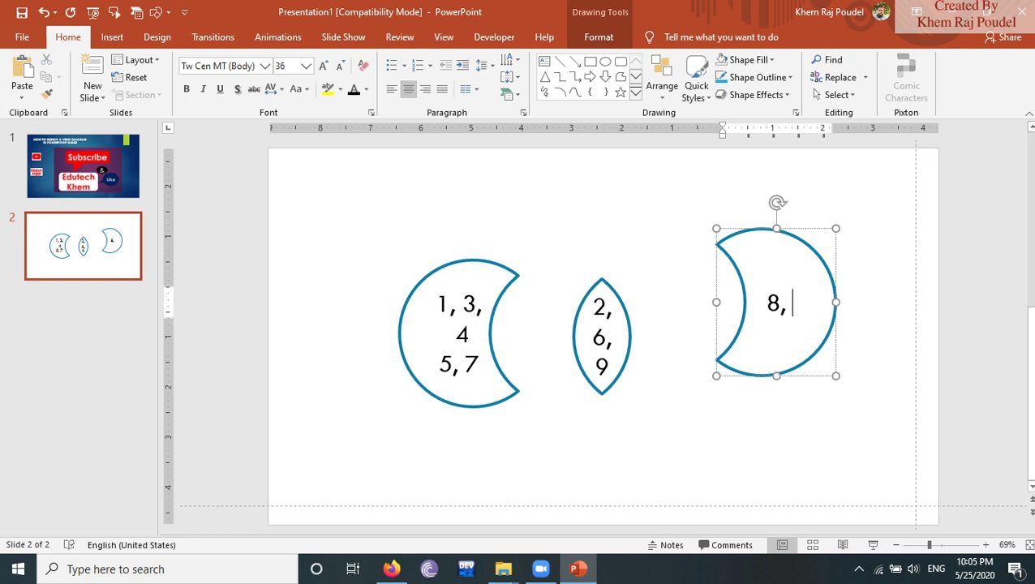
{"action": "type", "text": "10"}
{"action": "key", "text": "Return"}
{"action": "type", "text": "11,"}
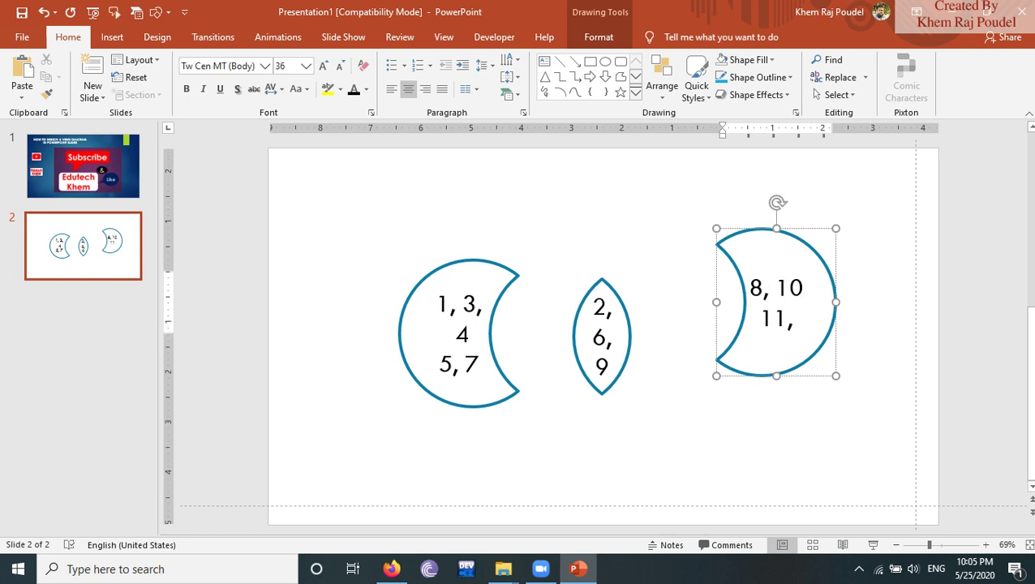
{"action": "type", "text": "12"}
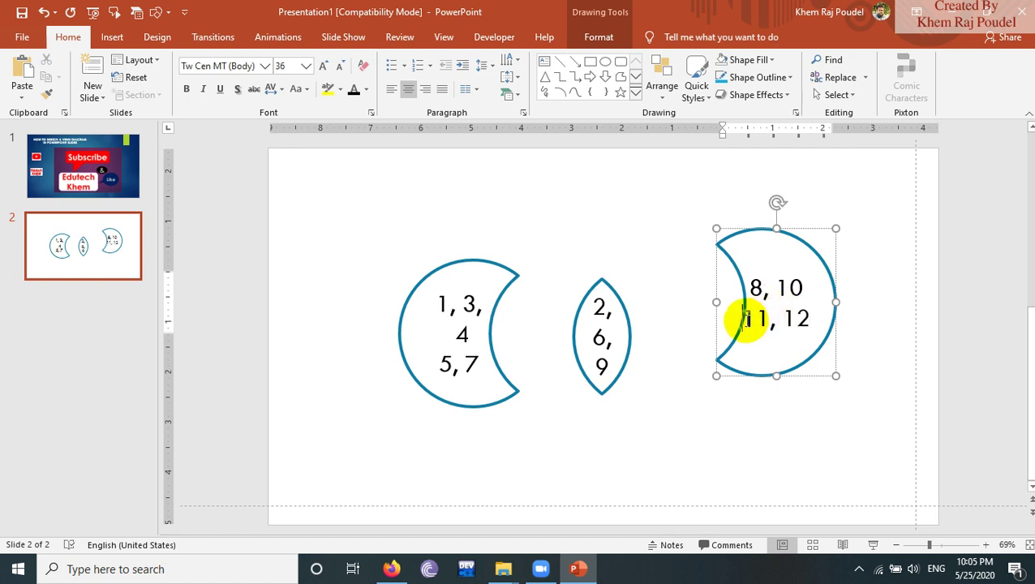
Push the right and left crescents back against the lens to re-form the two circles
{"action": "left_click", "coordinate": [744, 236]}
{"action": "left_click_drag", "start_coordinate": [744, 235], "coordinate": [630, 266]}
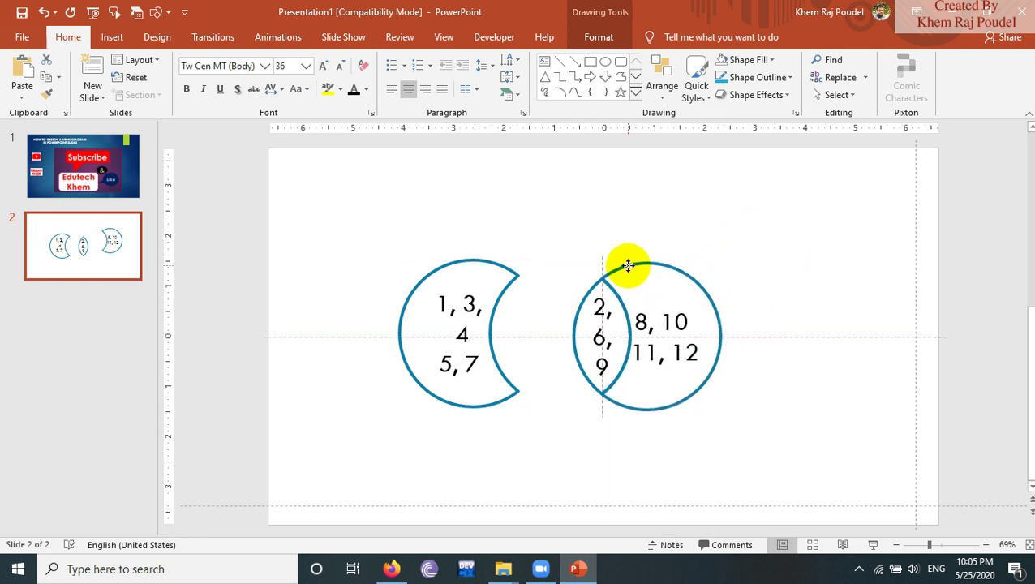
{"action": "left_click_drag", "start_coordinate": [502, 259], "coordinate": [575, 265]}
{"action": "left_click", "coordinate": [580, 212]}
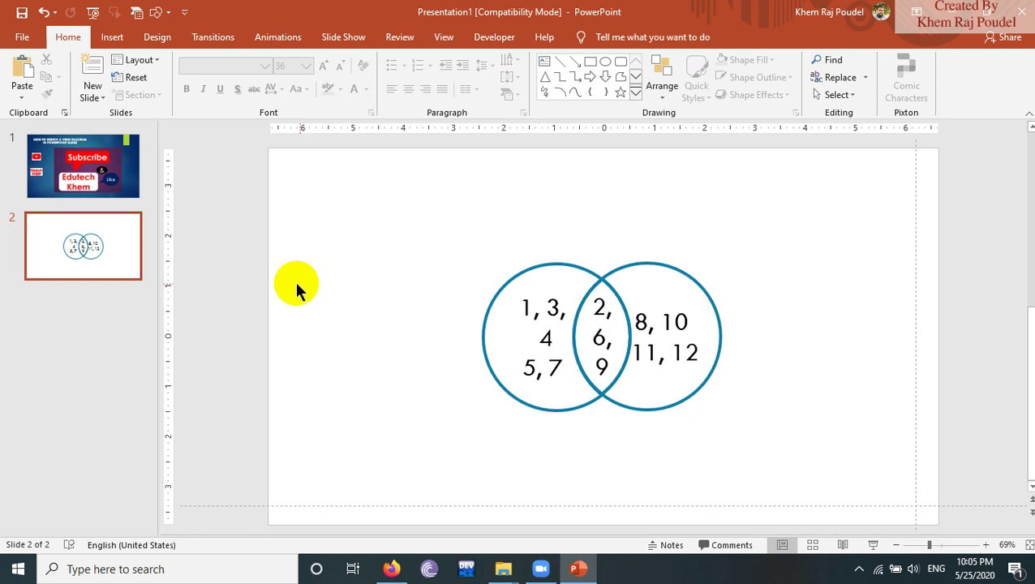
{"action": "left_click", "coordinate": [117, 39]}
Draw a rectangle enclosing both circles of the Venn diagram
{"action": "left_click", "coordinate": [247, 96]}
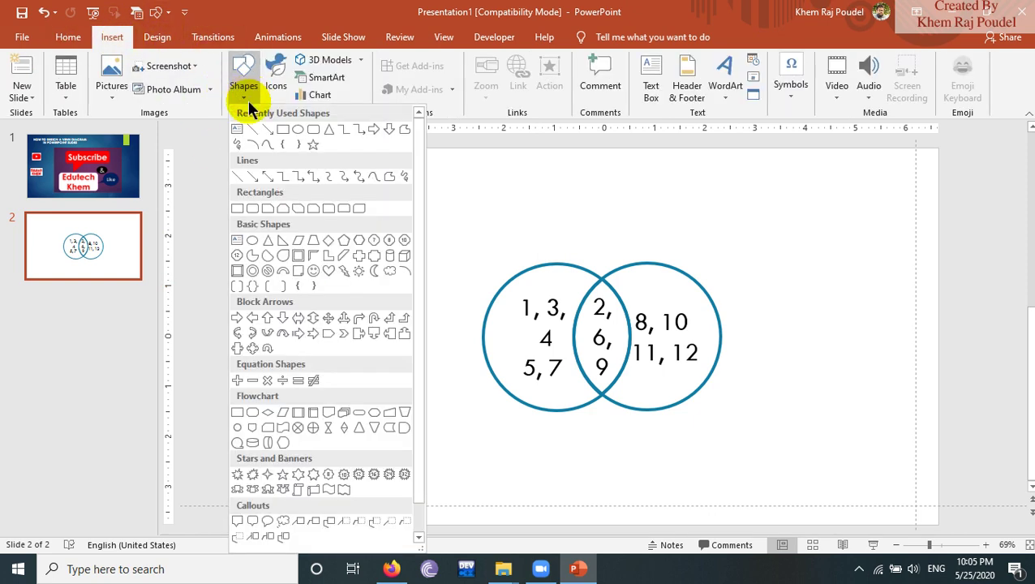
{"action": "left_click", "coordinate": [283, 130]}
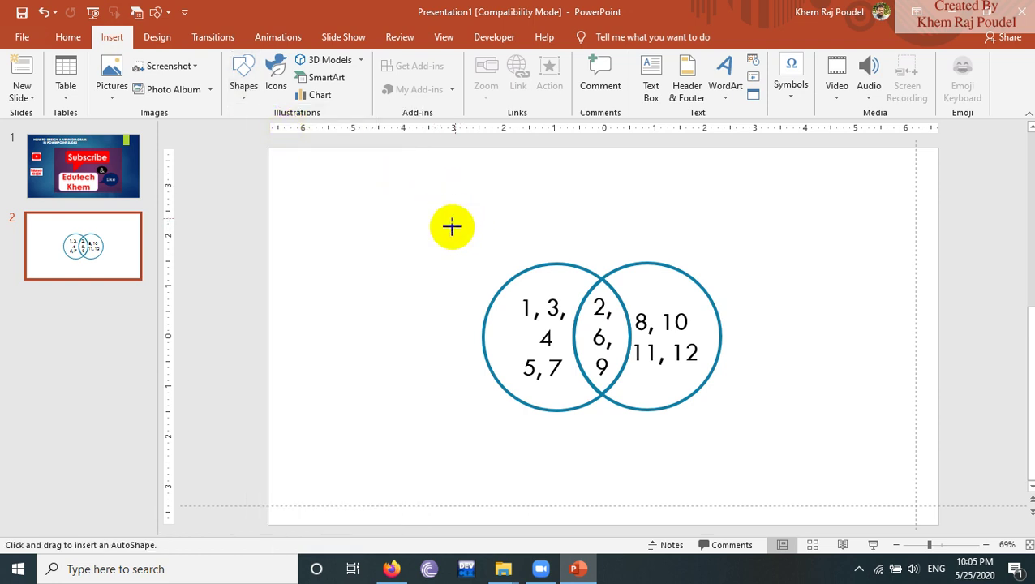
{"action": "left_click_drag", "start_coordinate": [452, 226], "coordinate": [768, 449]}
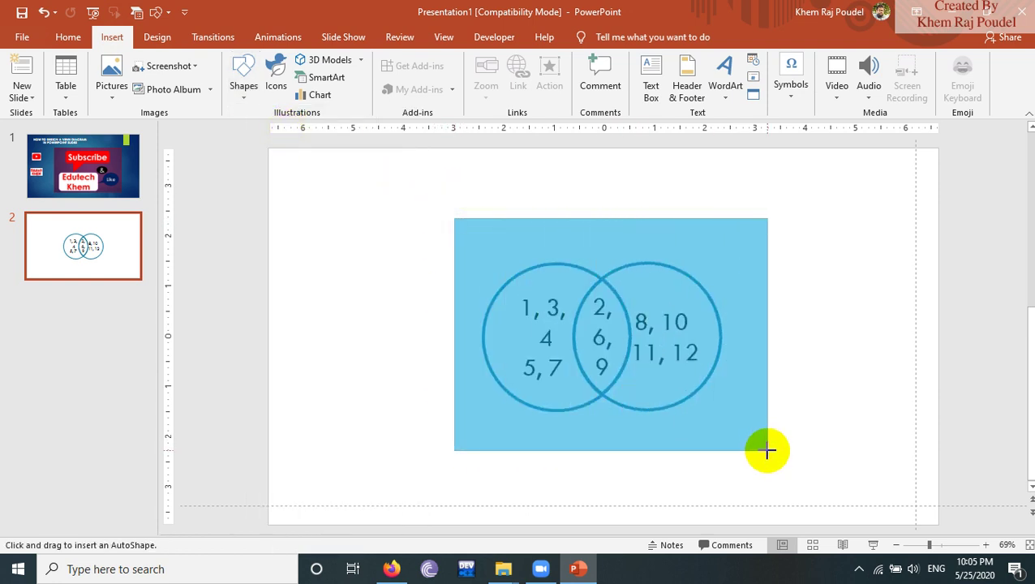
{"action": "left_click_drag", "start_coordinate": [767, 449], "coordinate": [794, 460]}
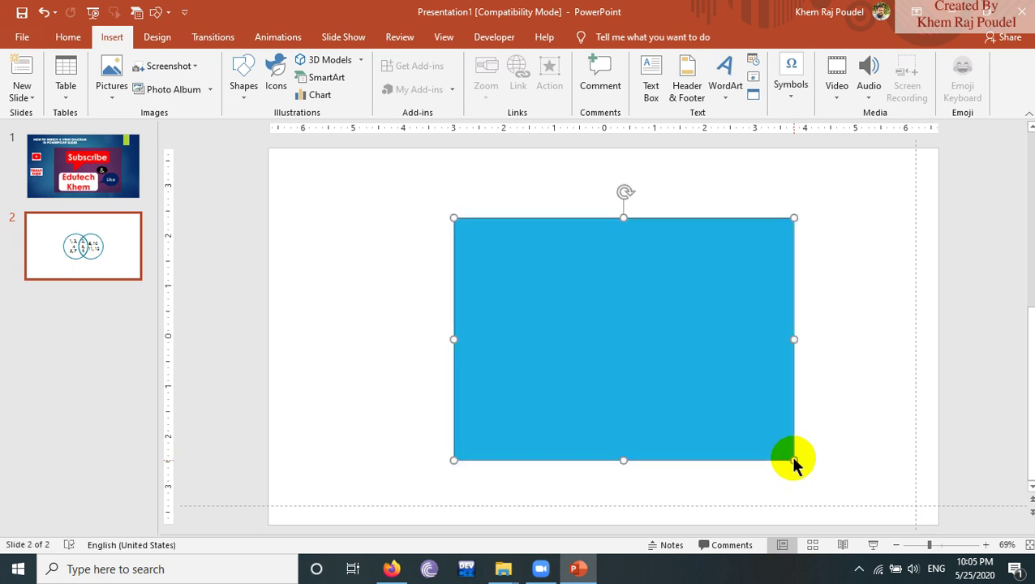
{"action": "left_click_drag", "start_coordinate": [639, 244], "coordinate": [642, 227]}
Give the rectangle no fill and a 4½ pt outline
{"action": "left_click", "coordinate": [513, 270]}
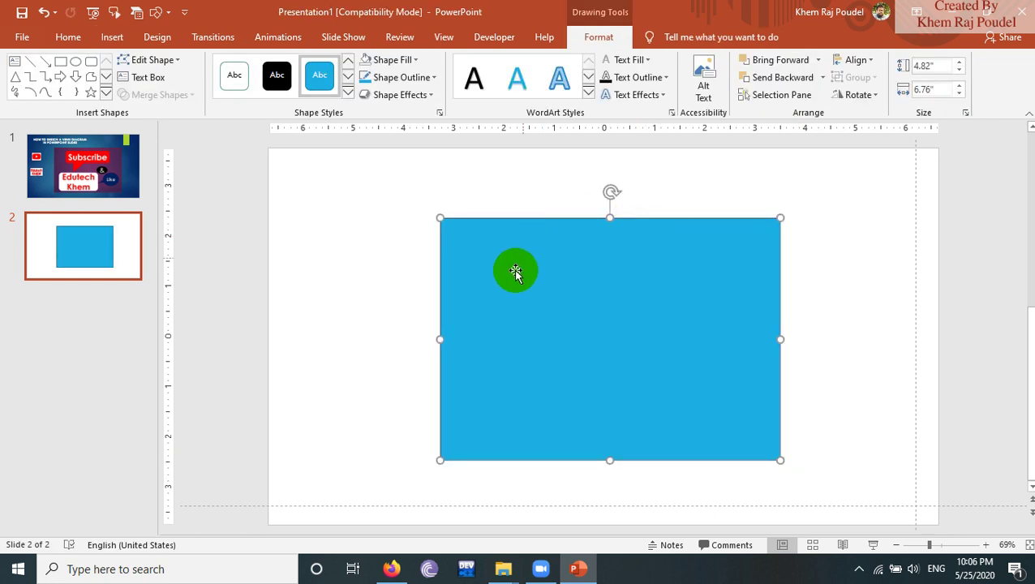
{"action": "left_click", "coordinate": [415, 62]}
{"action": "left_click", "coordinate": [405, 197]}
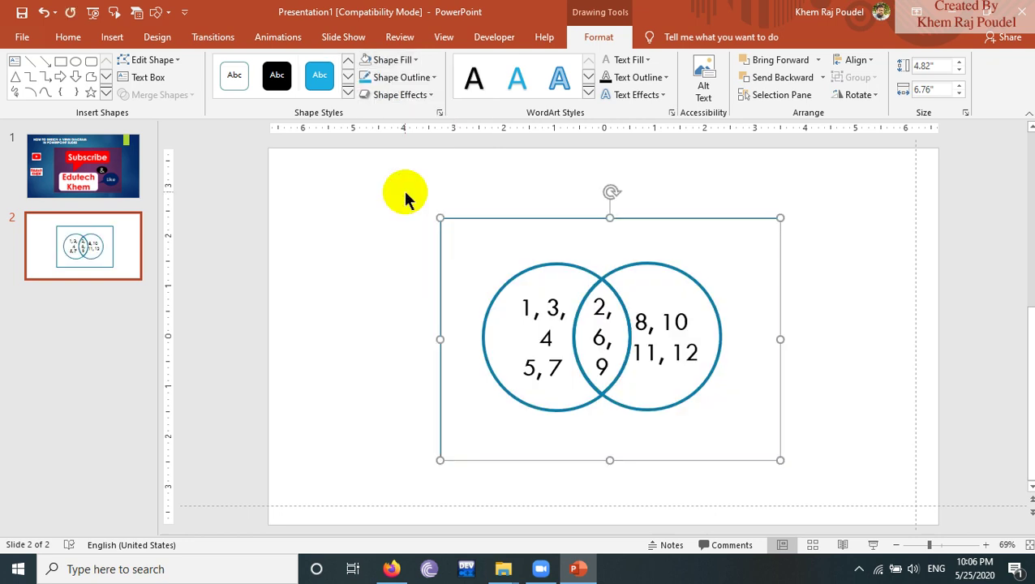
{"action": "left_click", "coordinate": [427, 81]}
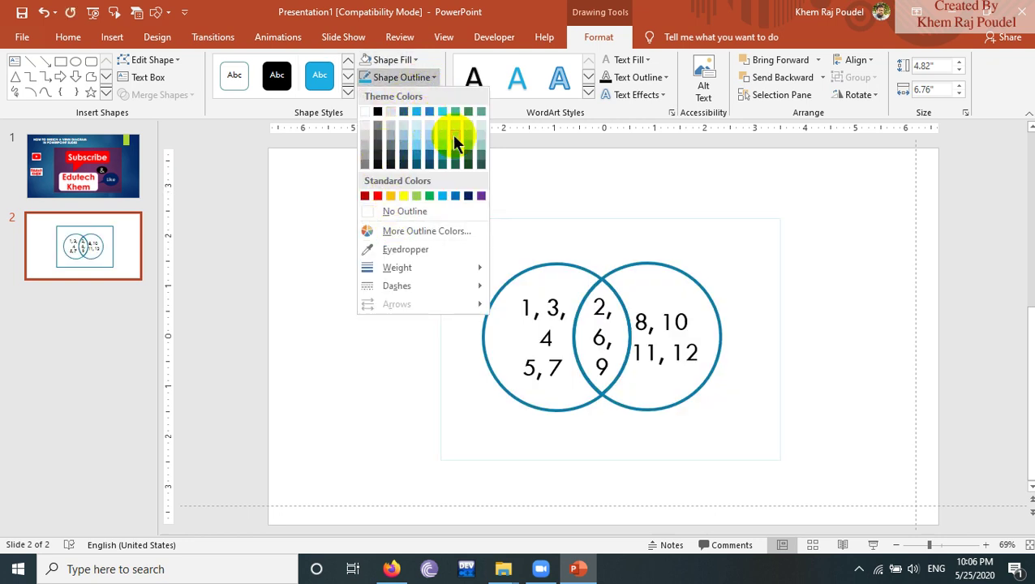
{"action": "mouse_move", "coordinate": [398, 267]}
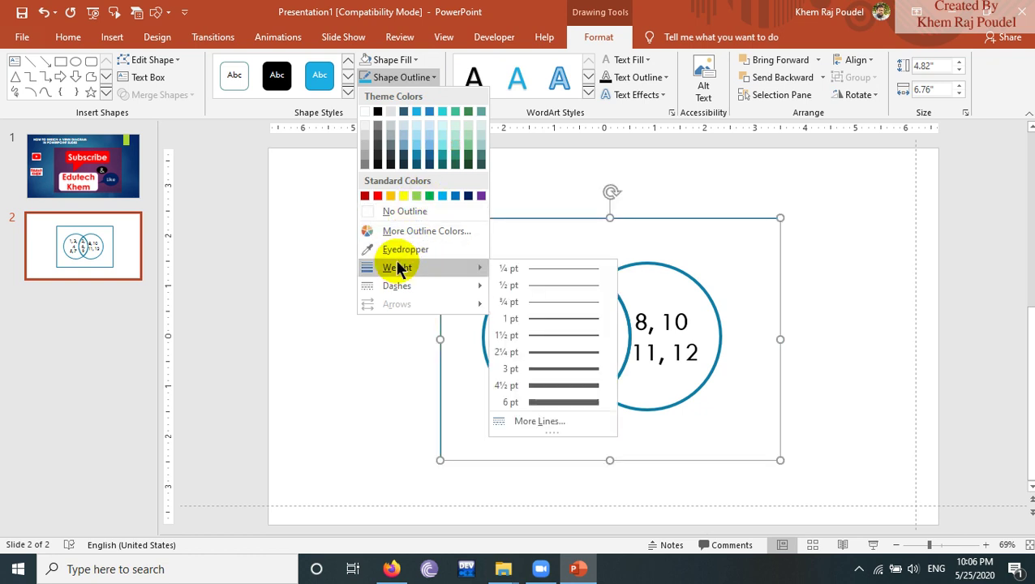
{"action": "left_click", "coordinate": [558, 384]}
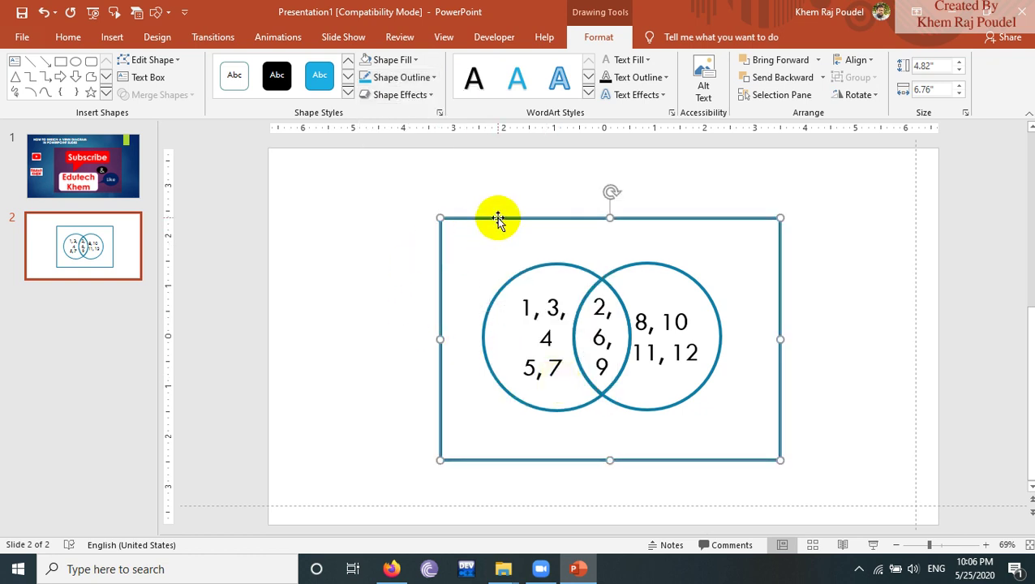
Centre the rectangle evenly around the circles and reselect it
{"action": "left_click_drag", "start_coordinate": [496, 217], "coordinate": [489, 225]}
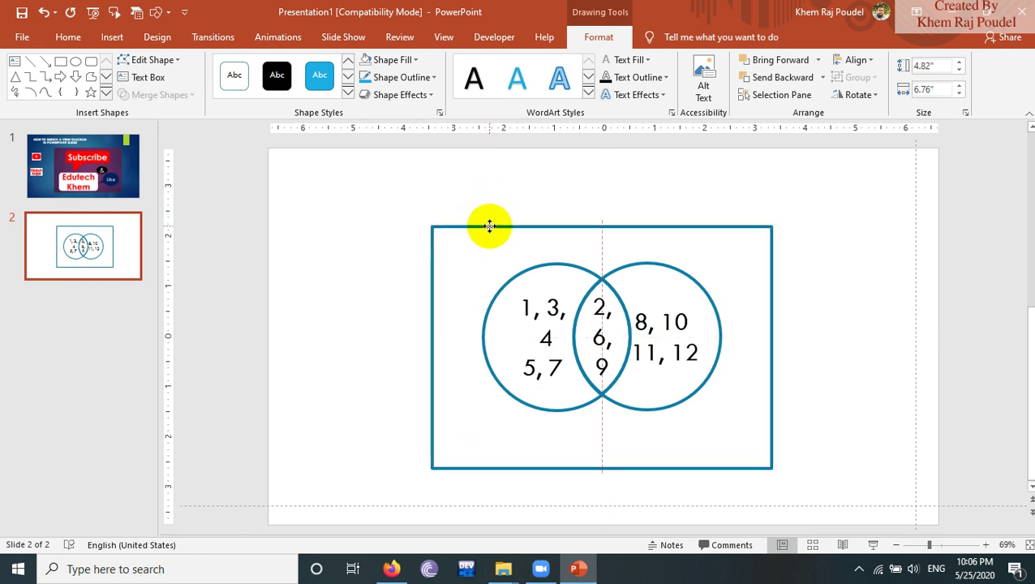
{"action": "left_click_drag", "start_coordinate": [489, 225], "coordinate": [488, 227]}
{"action": "left_click", "coordinate": [454, 253]}
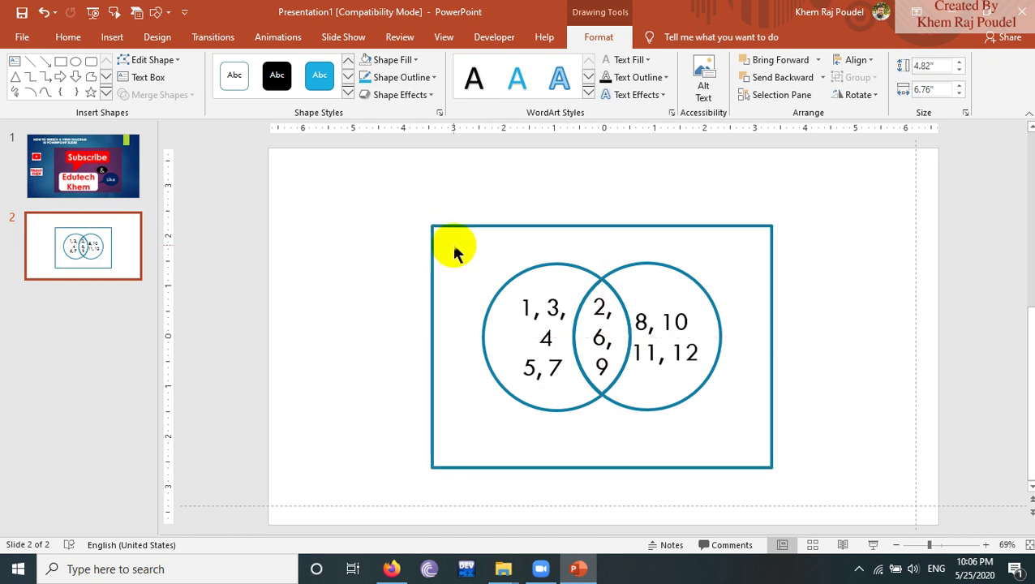
{"action": "double_click", "coordinate": [472, 223]}
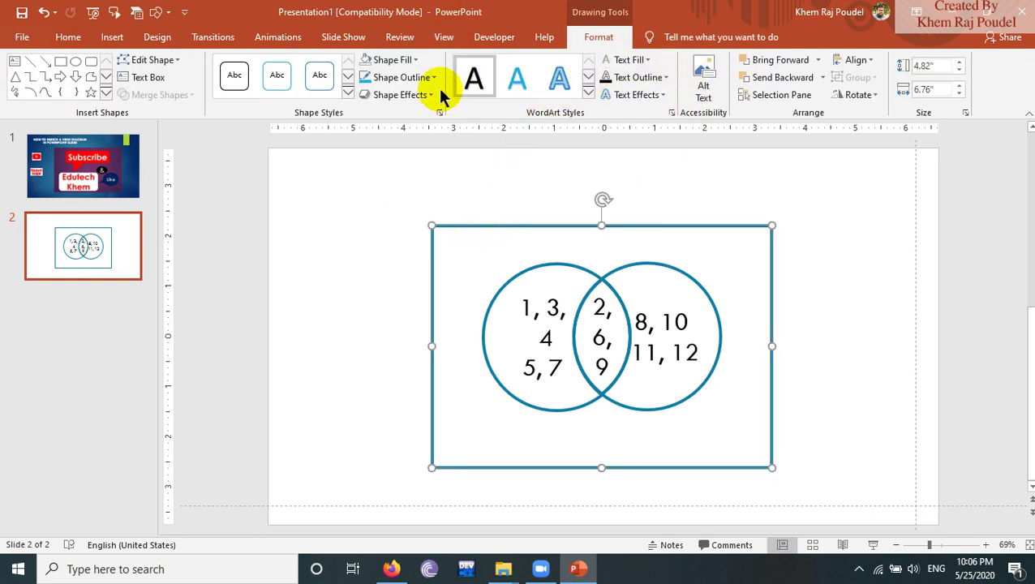
Add an enlarged 'U' text box in the rectangle's top-left corner
{"action": "left_click", "coordinate": [109, 39]}
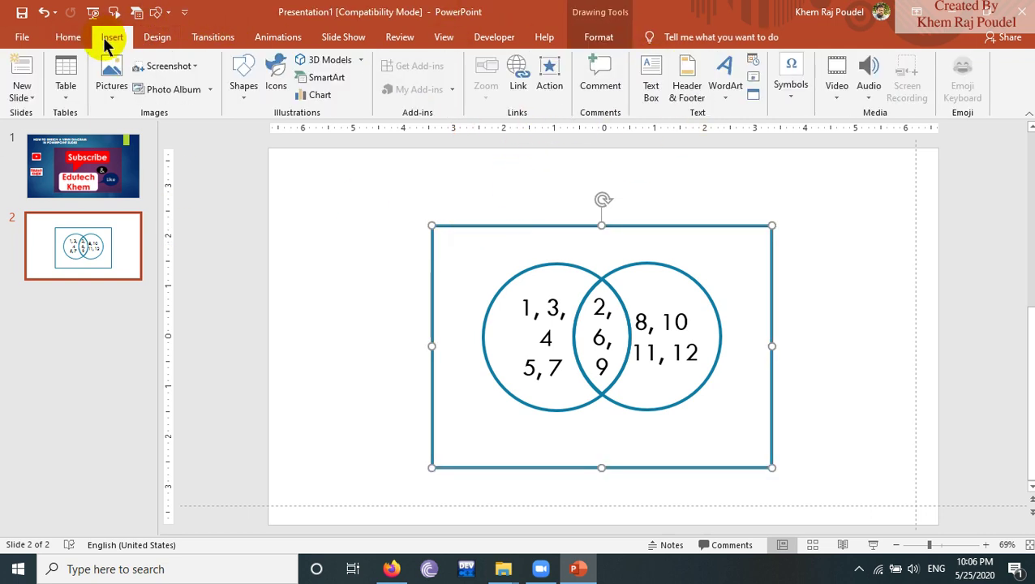
{"action": "left_click", "coordinate": [650, 81]}
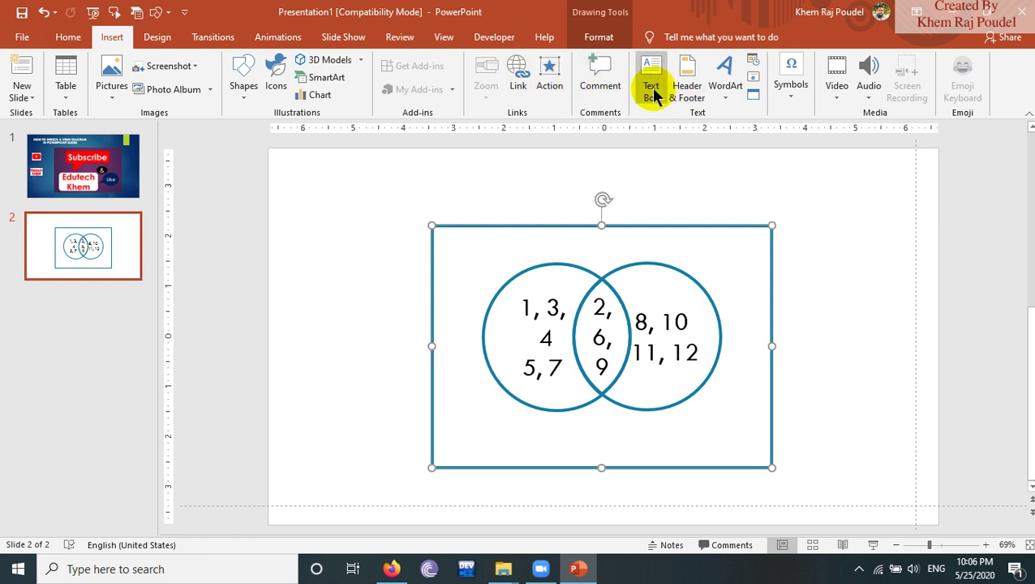
{"action": "left_click", "coordinate": [453, 251]}
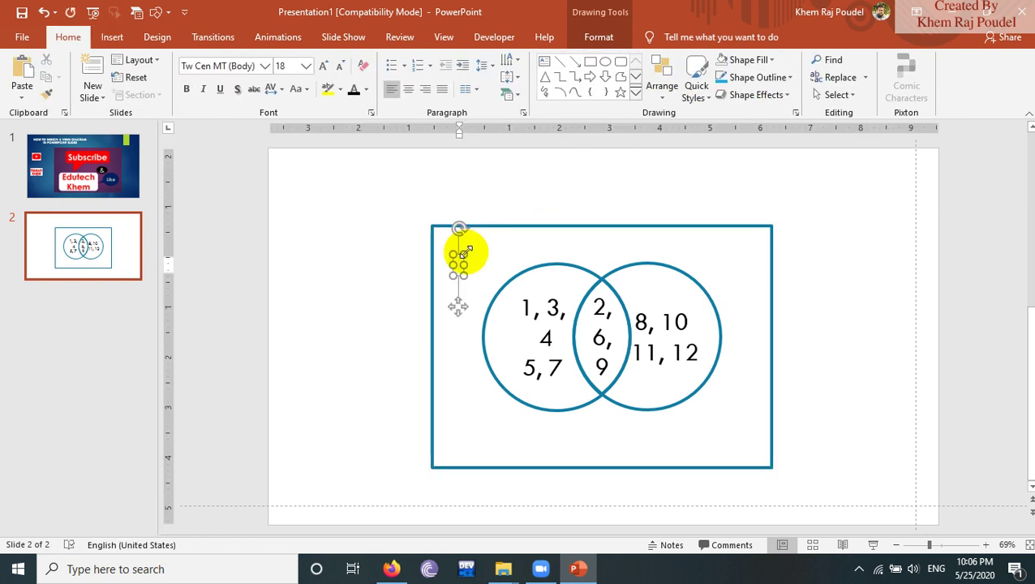
{"action": "type", "text": "U"}
{"action": "key", "text": "ctrl+a"}
{"action": "key", "text": "ctrl+shift+period"}
{"action": "key", "text": "ctrl+shift+period"}
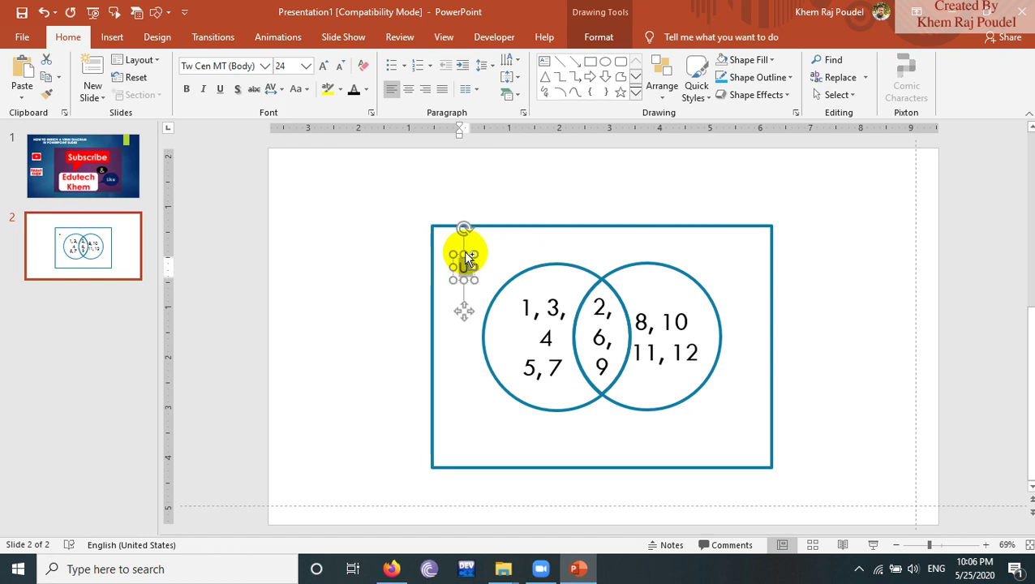
{"action": "key", "text": "ctrl+shift+period"}
{"action": "key", "text": "ctrl+shift+period"}
{"action": "key", "text": "ctrl+shift+period"}
{"action": "key", "text": "ctrl+shift+period"}
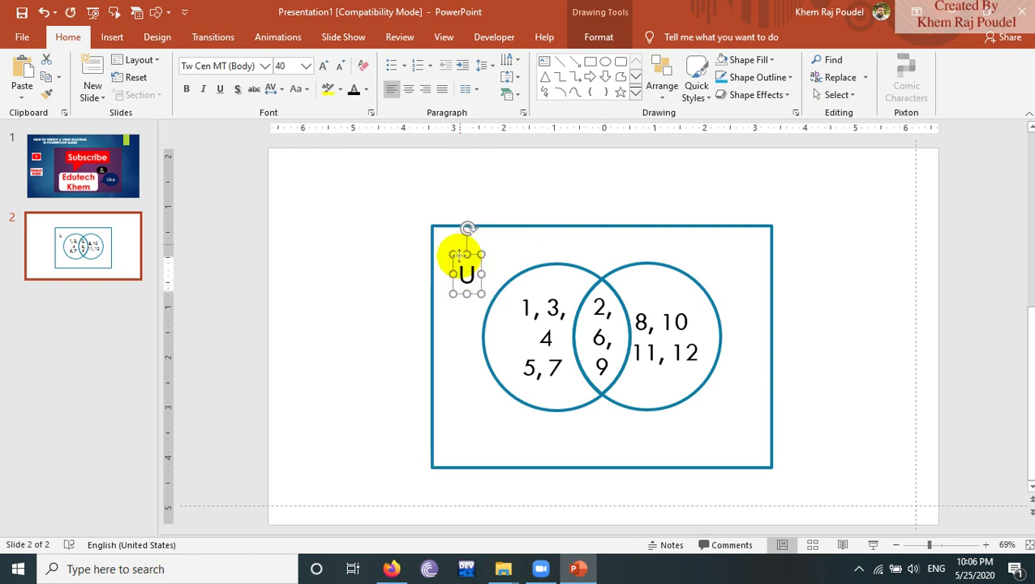
{"action": "mouse_move", "coordinate": [463, 252]}
{"action": "left_mouse_down"}
{"action": "mouse_move", "coordinate": [451, 235]}
{"action": "mouse_move", "coordinate": [553, 240]}
{"action": "left_mouse_up"}
Copy the label above each circle and retype the copies as 'A' and 'B'
{"action": "left_click", "coordinate": [549, 248]}
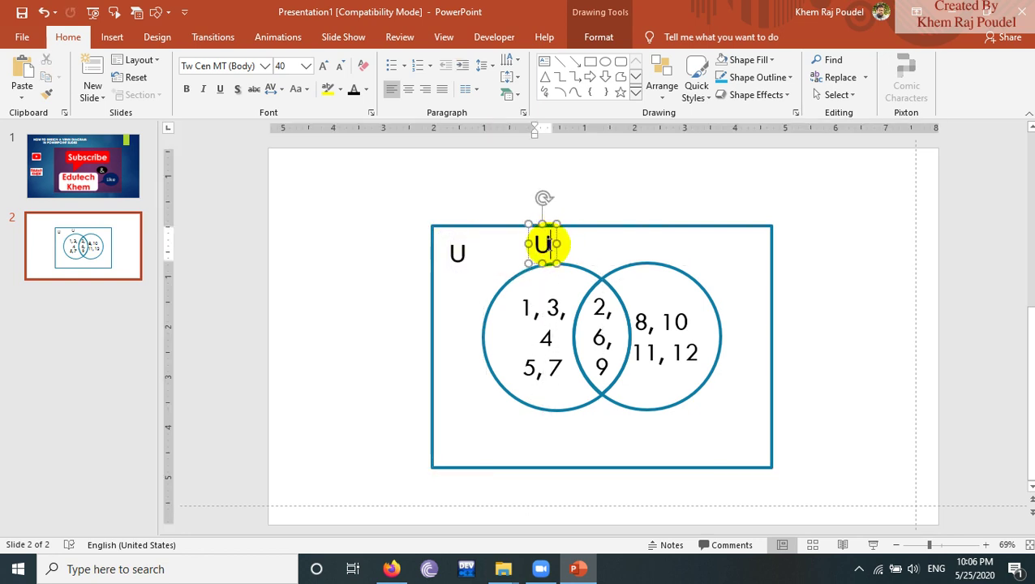
{"action": "double_click", "coordinate": [545, 244]}
{"action": "type", "text": "A"}
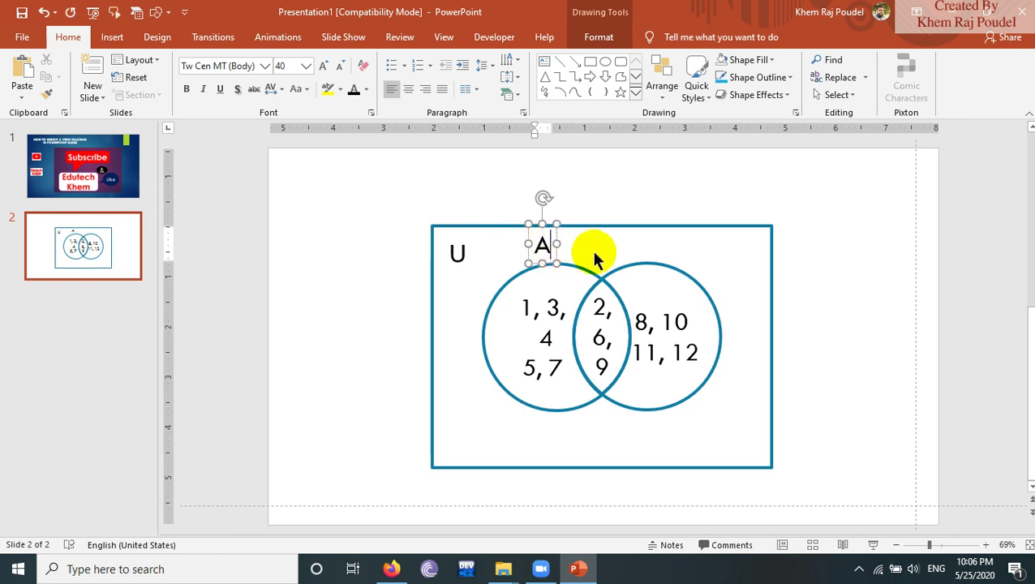
{"action": "left_click_drag", "start_coordinate": [557, 235], "coordinate": [660, 236], "text": "ctrl"}
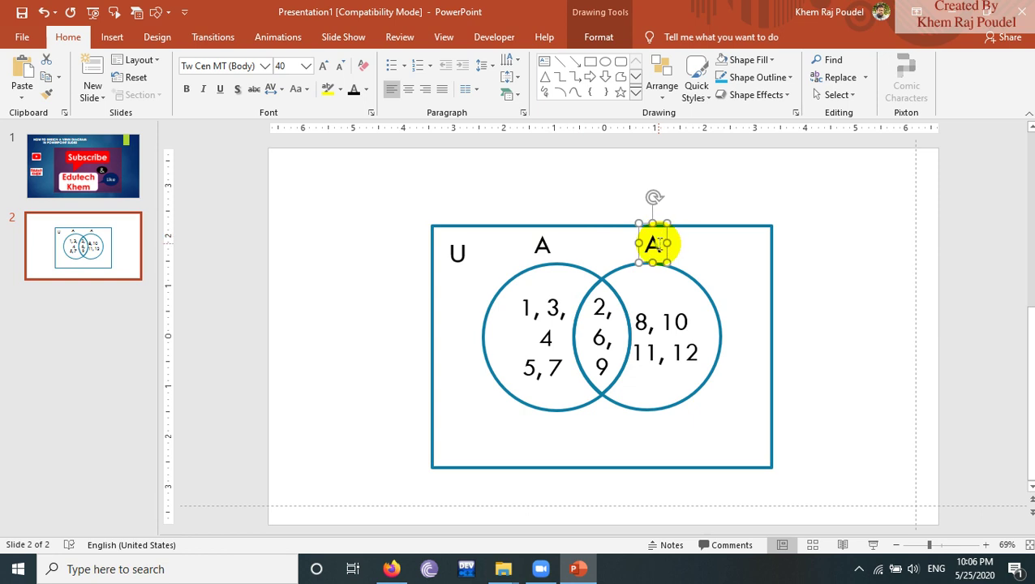
{"action": "double_click", "coordinate": [654, 241]}
{"action": "key", "text": "BackSpace"}
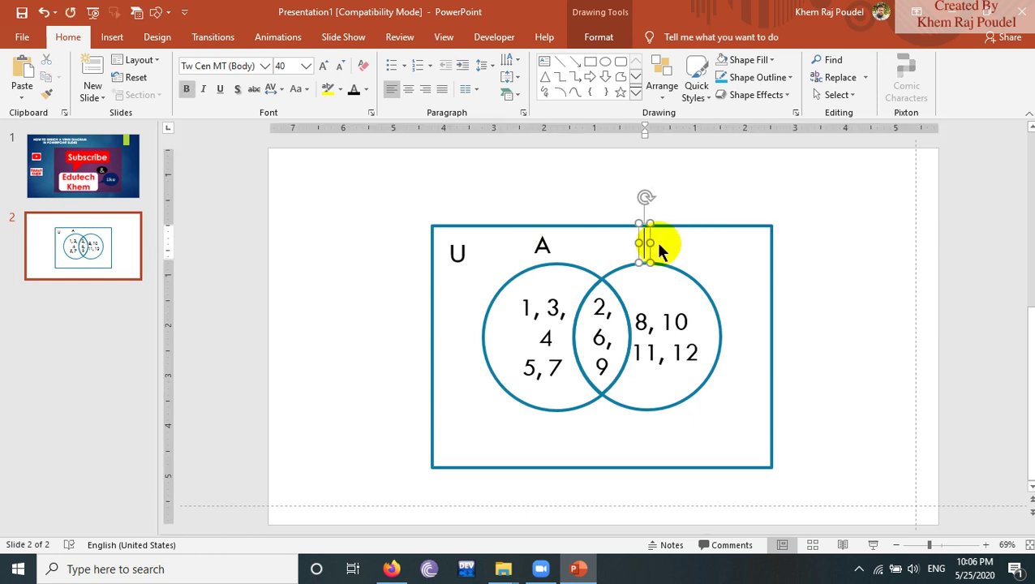
{"action": "type", "text": "B"}
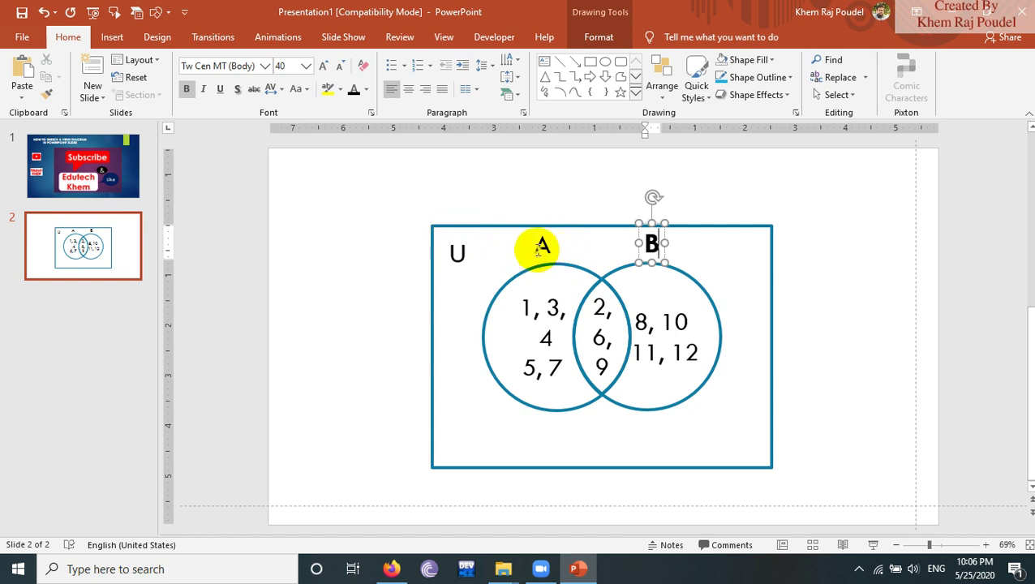
Make the A and U labels bold
{"action": "left_click", "coordinate": [539, 244]}
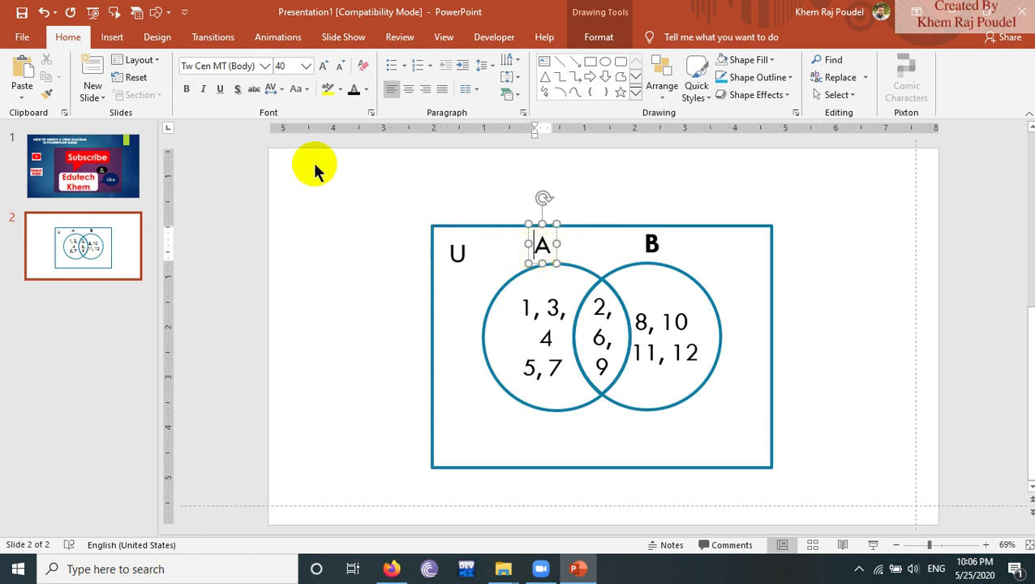
{"action": "key", "text": "ctrl+a"}
{"action": "left_click", "coordinate": [187, 90]}
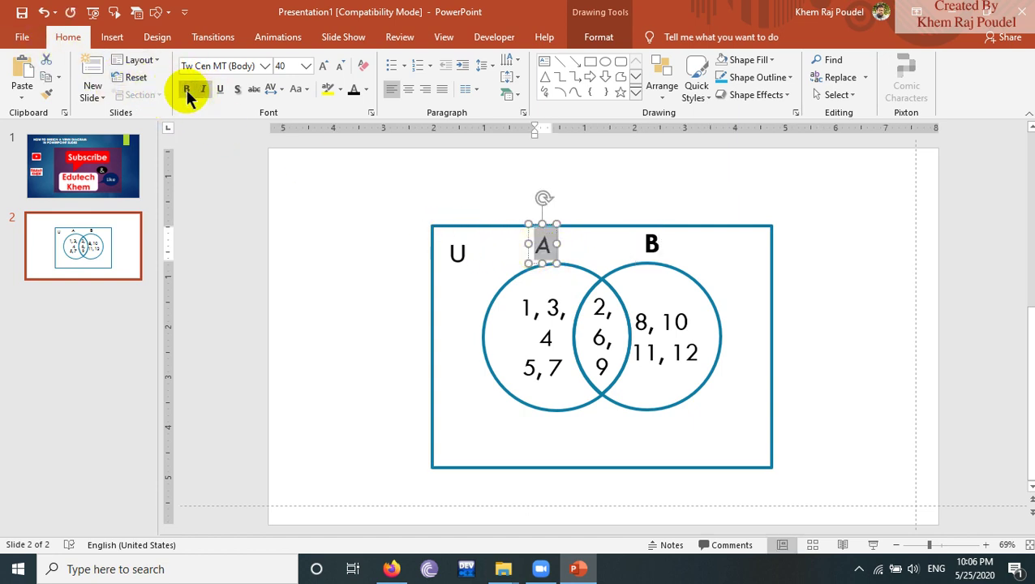
{"action": "left_click", "coordinate": [188, 91]}
{"action": "left_click", "coordinate": [467, 425]}
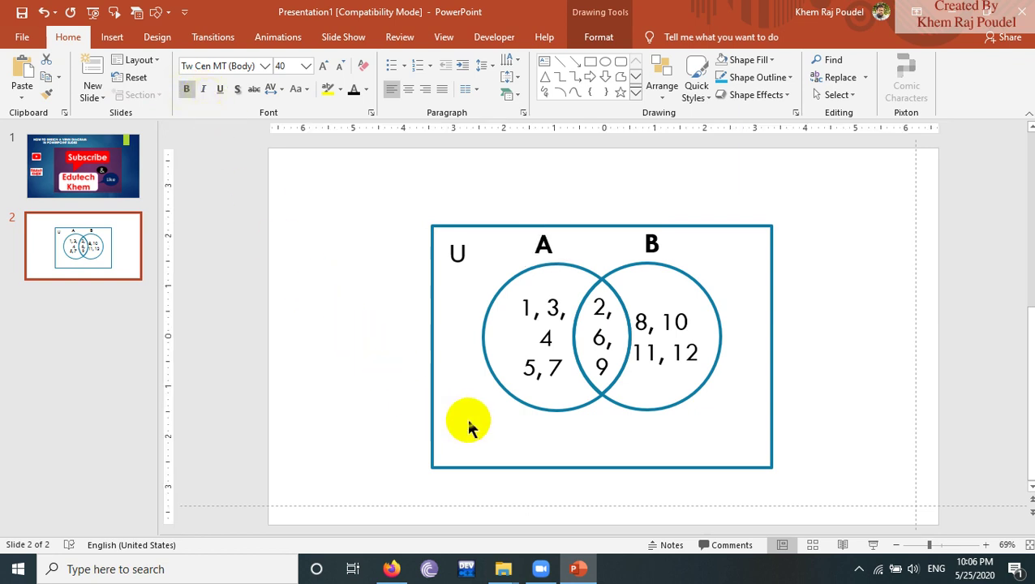
{"action": "left_click", "coordinate": [457, 253]}
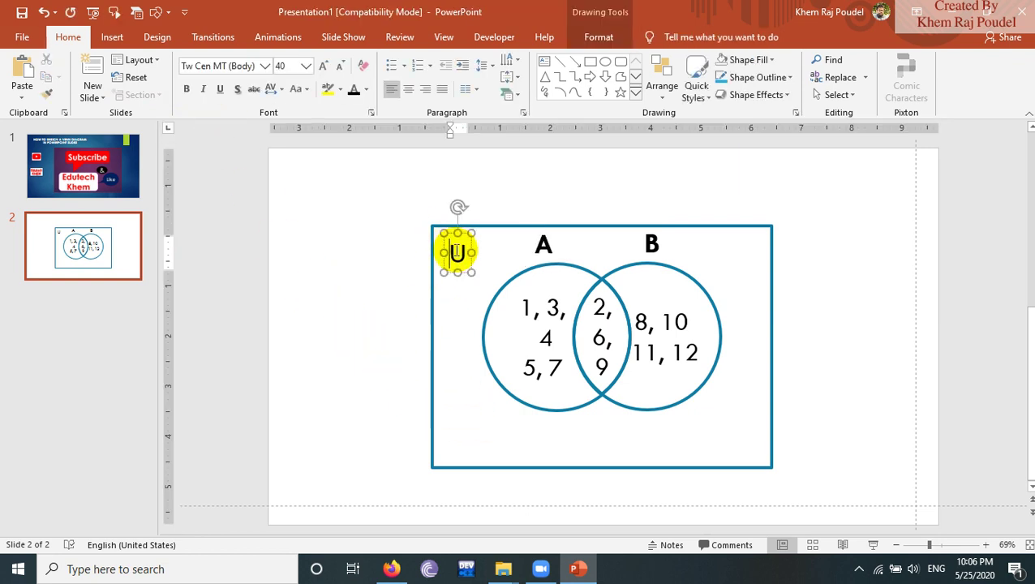
{"action": "key", "text": "ctrl+a"}
{"action": "left_click", "coordinate": [186, 89]}
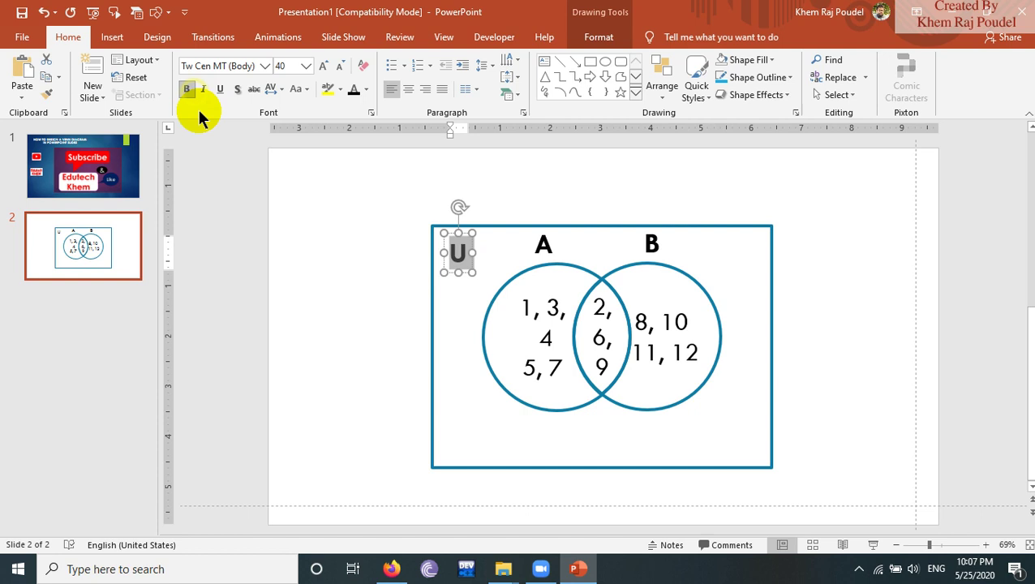
{"action": "left_click", "coordinate": [343, 349]}
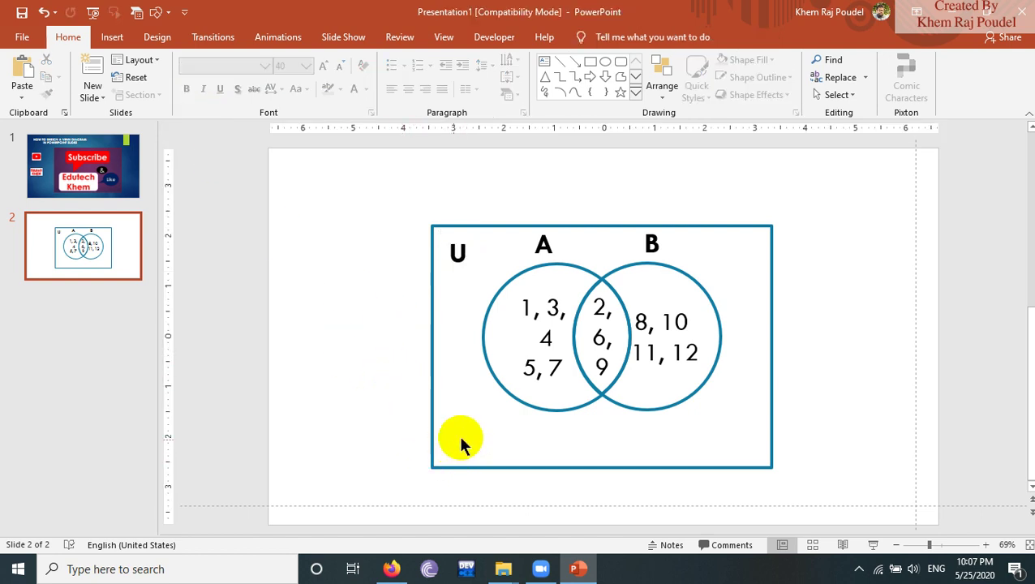
Add '13, 14, 15' along the rectangle's bottom edge at 36 pt, then nudge the rectangle left
{"action": "left_click", "coordinate": [544, 62]}
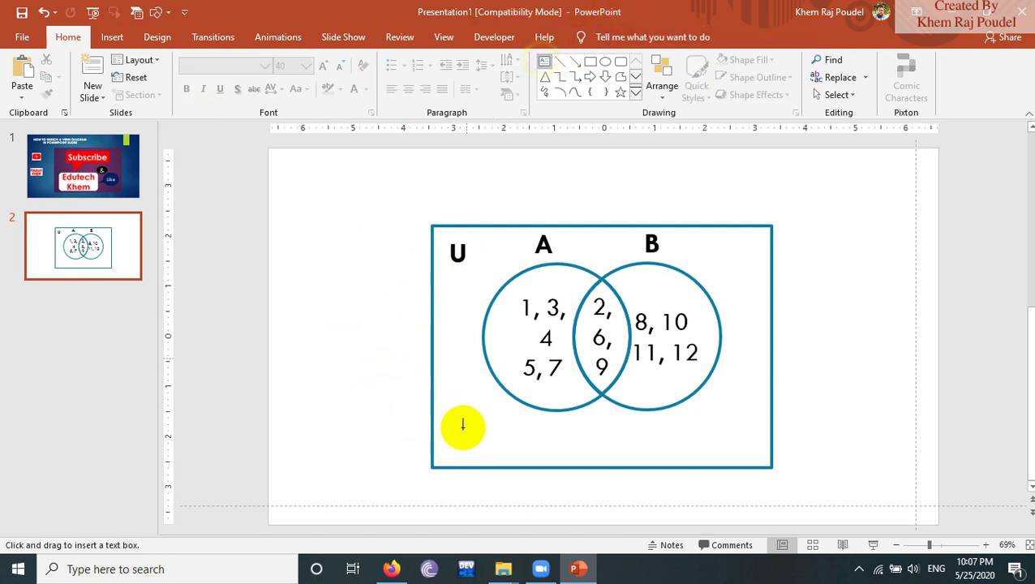
{"action": "mouse_move", "coordinate": [459, 435]}
{"action": "left_mouse_down"}
{"action": "mouse_move", "coordinate": [637, 459]}
{"action": "mouse_move", "coordinate": [585, 440]}
{"action": "left_mouse_up"}
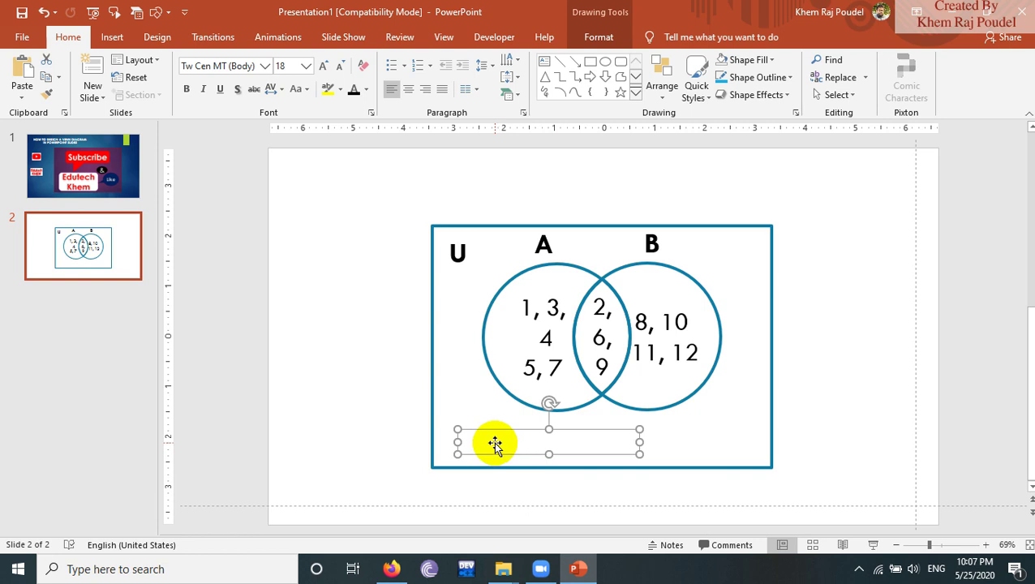
{"action": "type", "text": "13 ,14 ,15"}
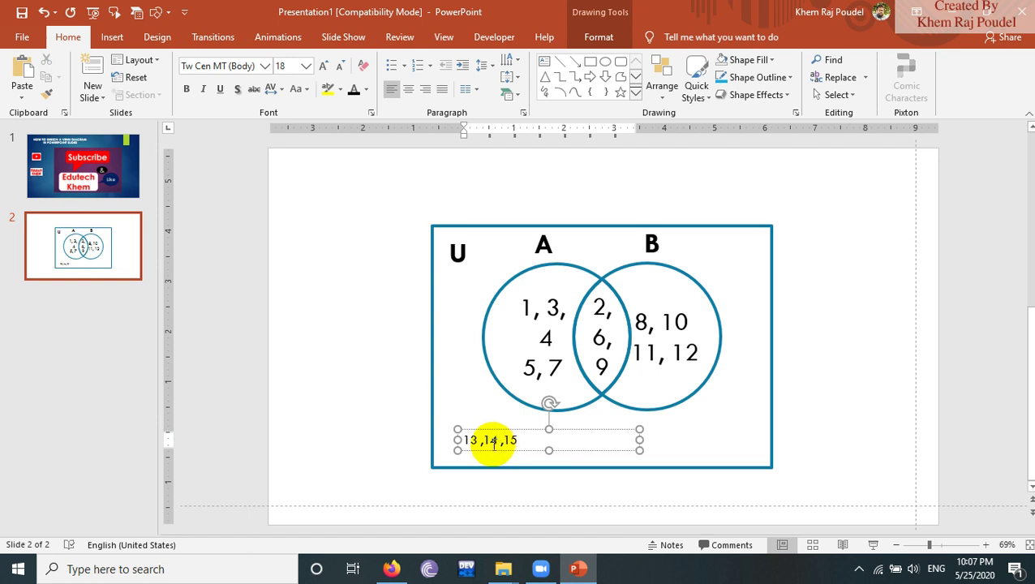
{"action": "key", "text": "ctrl+a"}
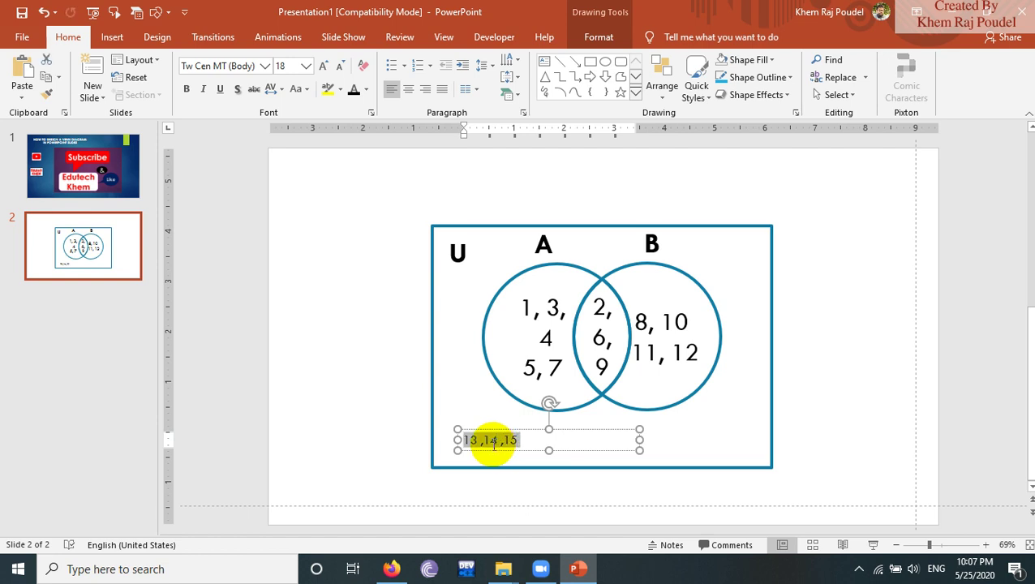
{"action": "left_click", "coordinate": [306, 66]}
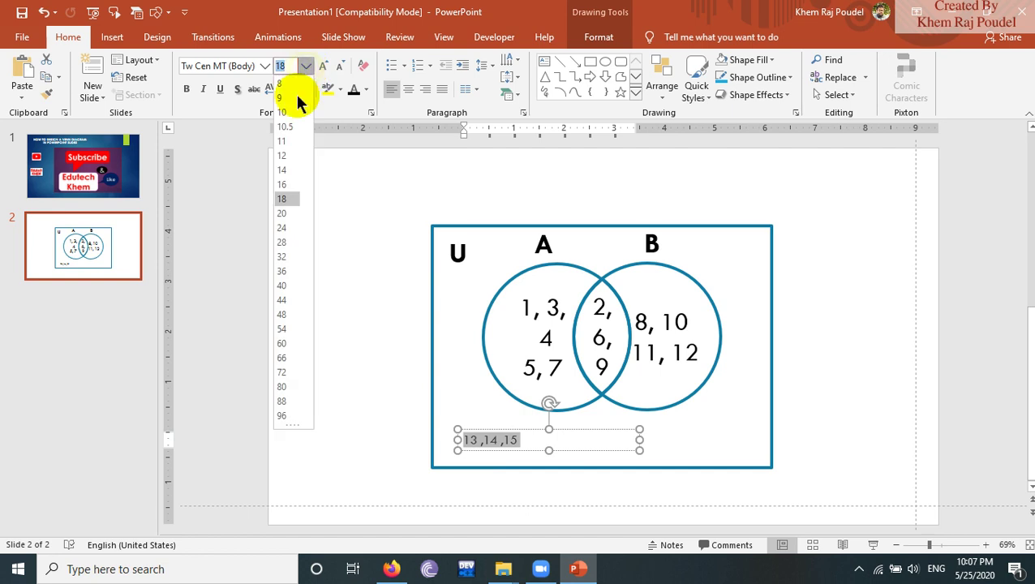
{"action": "left_click", "coordinate": [290, 272]}
{"action": "left_click", "coordinate": [318, 302]}
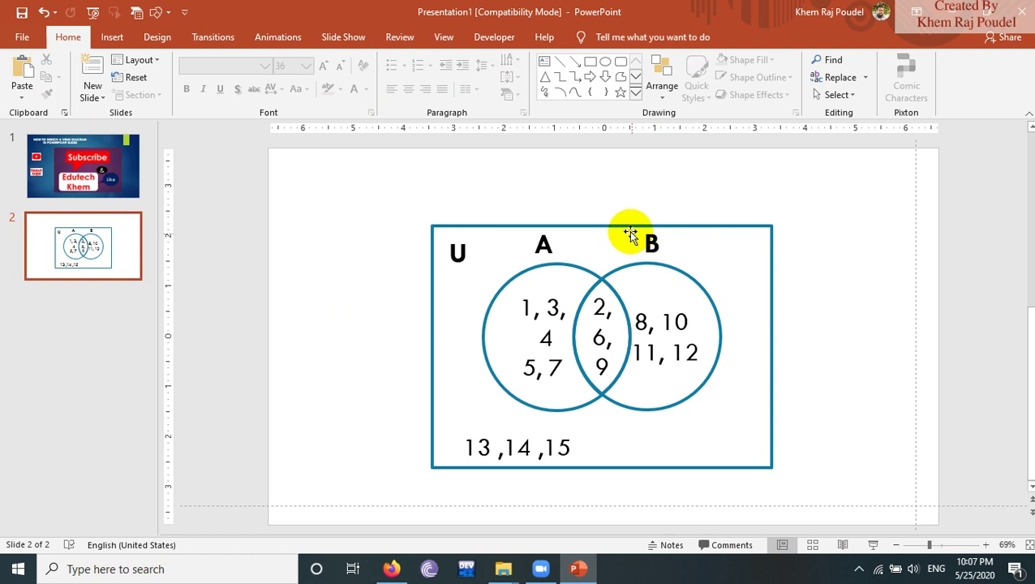
{"action": "mouse_move", "coordinate": [631, 229]}
{"action": "left_mouse_down"}
{"action": "mouse_move", "coordinate": [616, 225]}
{"action": "mouse_move", "coordinate": [628, 223]}
{"action": "left_mouse_up"}
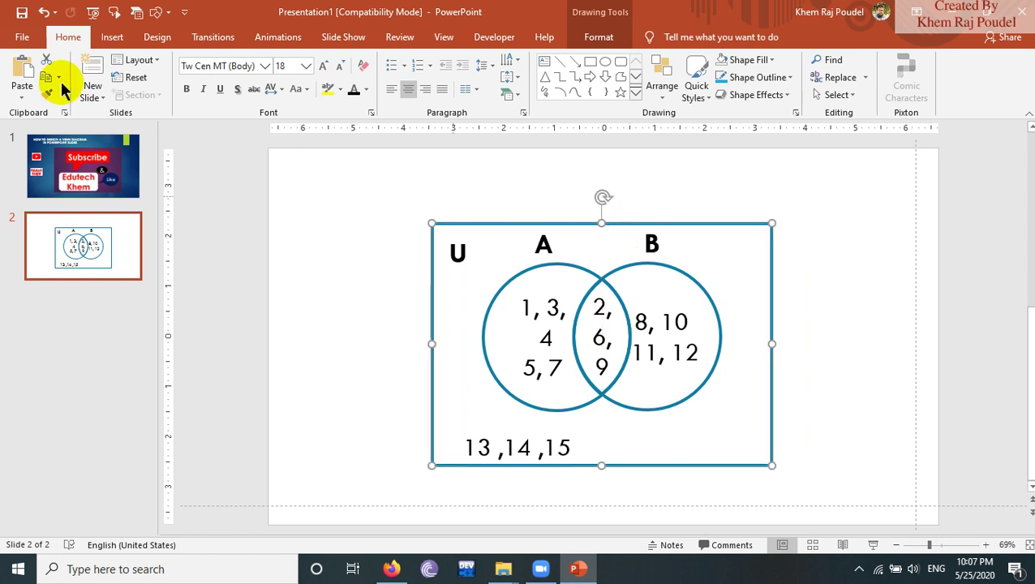
Fill circle A red and circle B yellow
{"action": "left_click", "coordinate": [112, 39]}
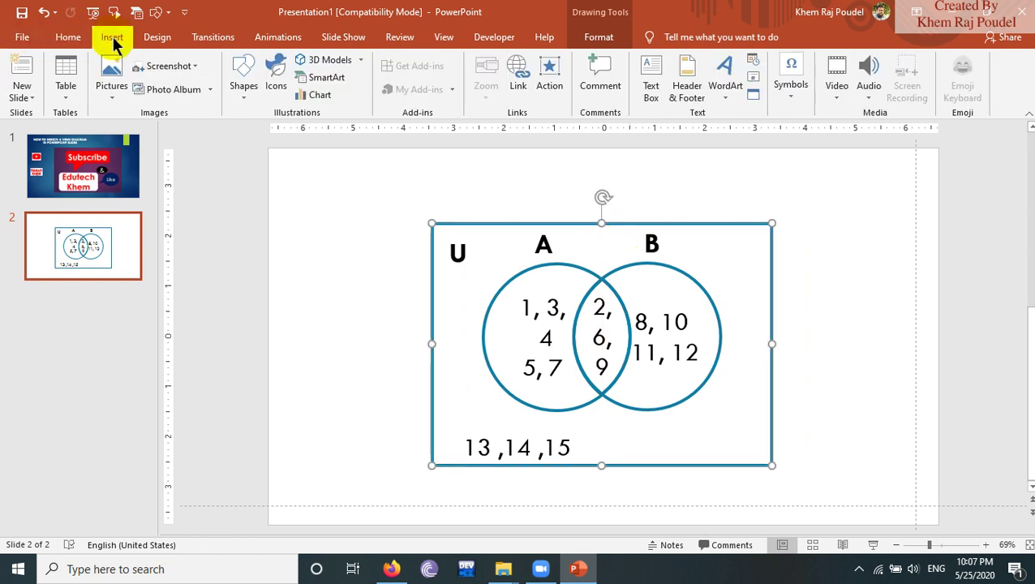
{"action": "left_click", "coordinate": [509, 279]}
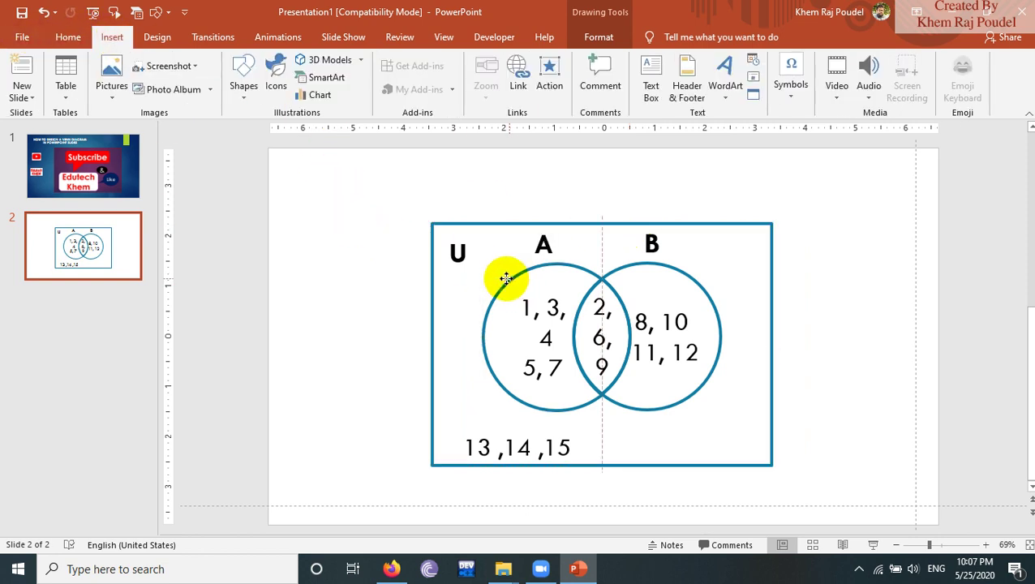
{"action": "left_click", "coordinate": [581, 41]}
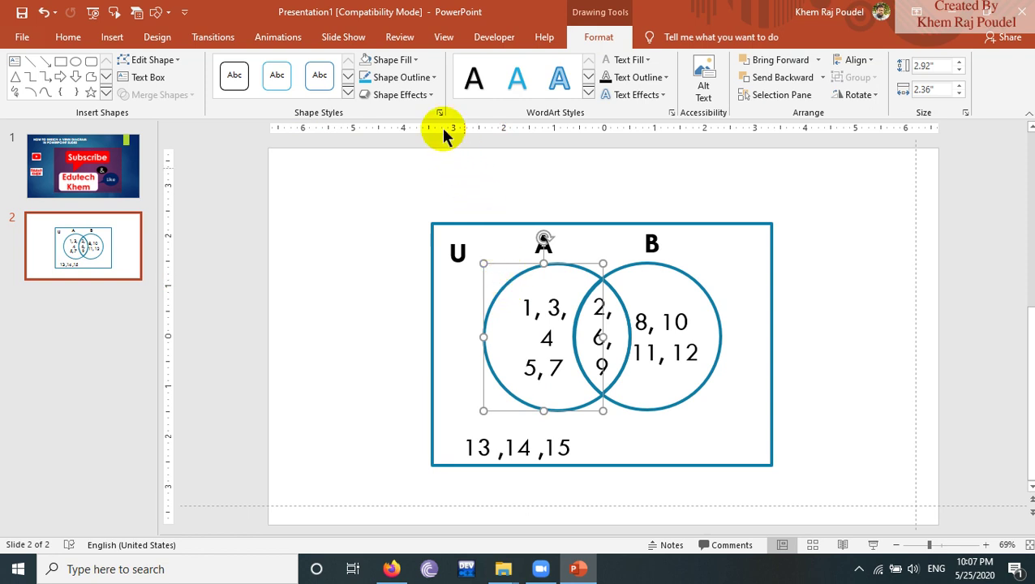
{"action": "left_click", "coordinate": [410, 61]}
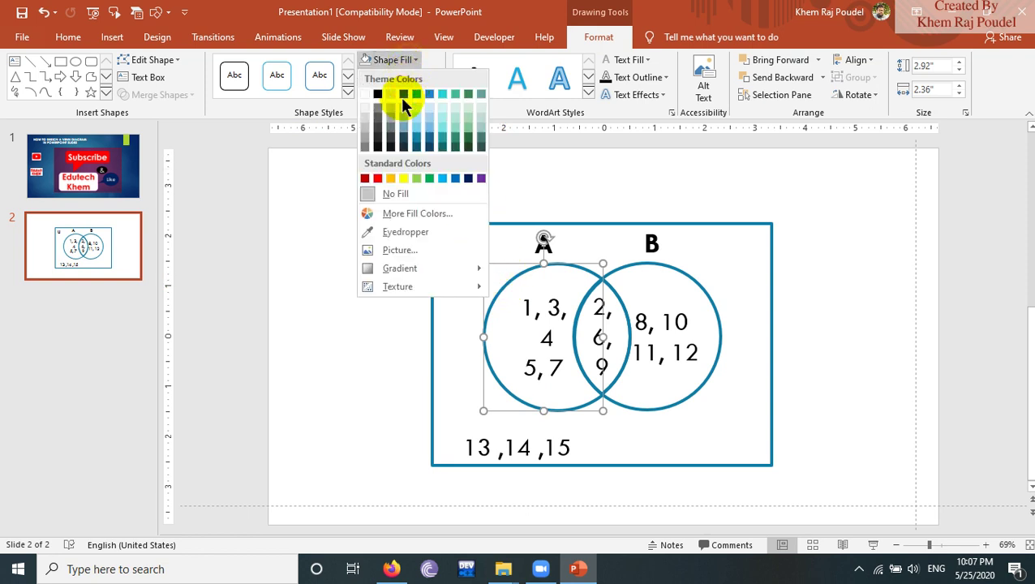
{"action": "left_click", "coordinate": [378, 179]}
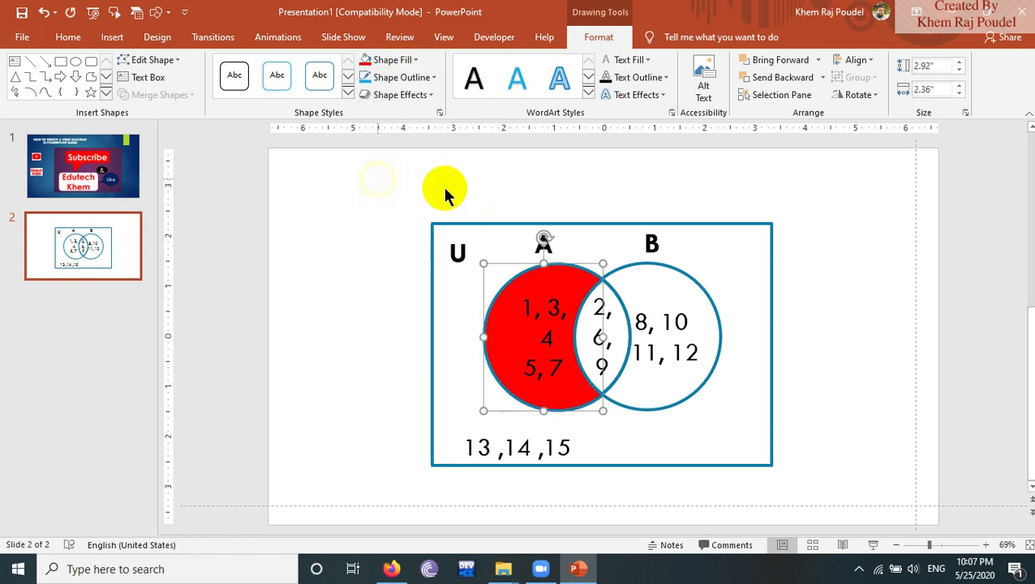
{"action": "left_click", "coordinate": [615, 296]}
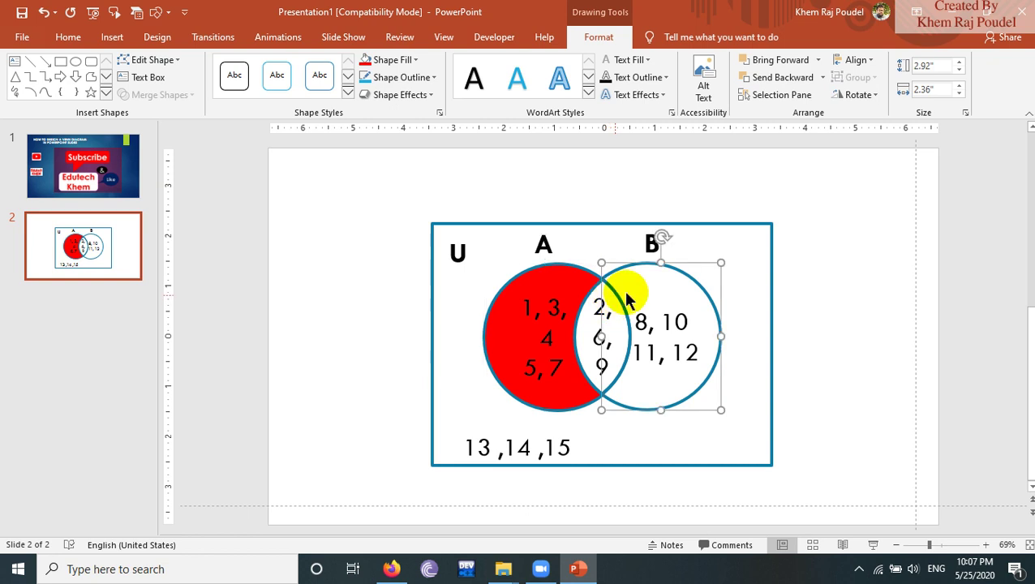
{"action": "left_click", "coordinate": [412, 62]}
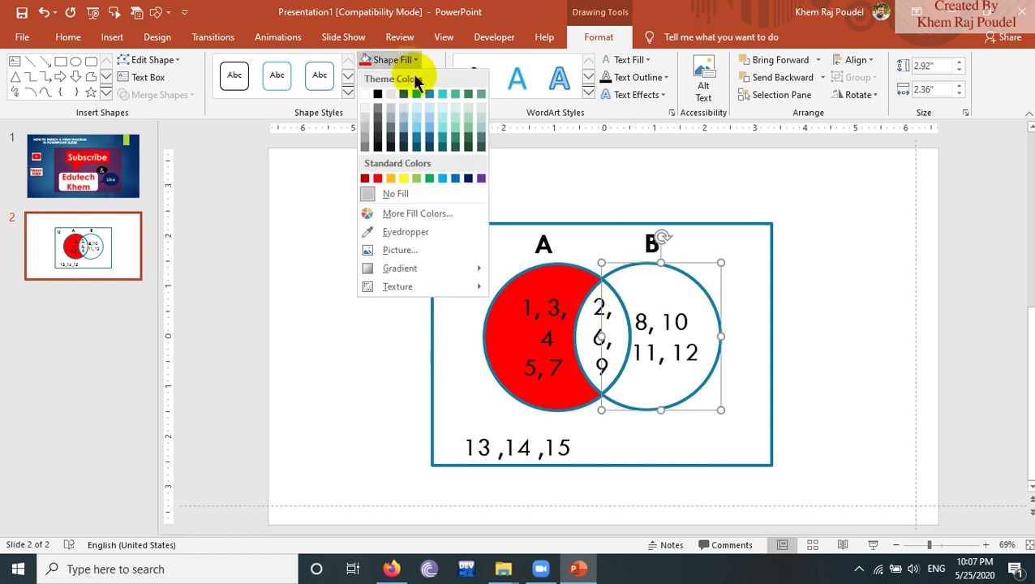
{"action": "left_click", "coordinate": [403, 178]}
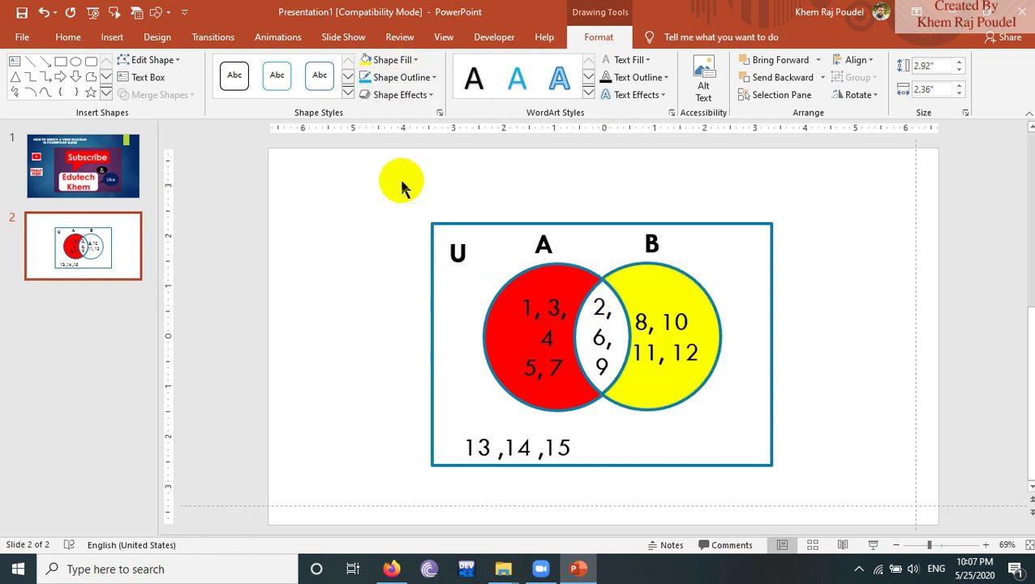
Fill the overlap of the circles light grey-blue, leaving the rectangle unfilled
{"action": "left_click", "coordinate": [592, 304]}
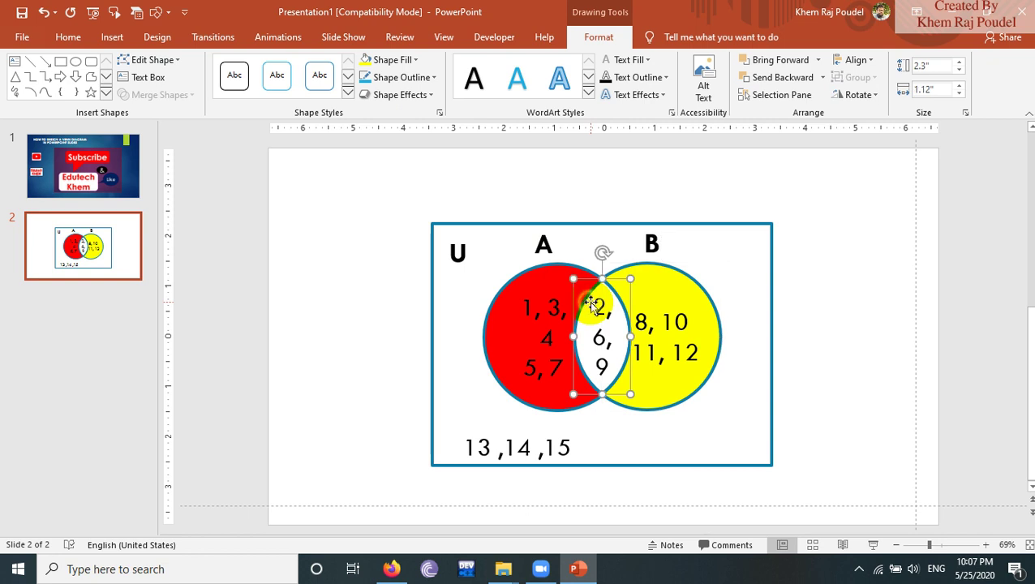
{"action": "left_click", "coordinate": [414, 60]}
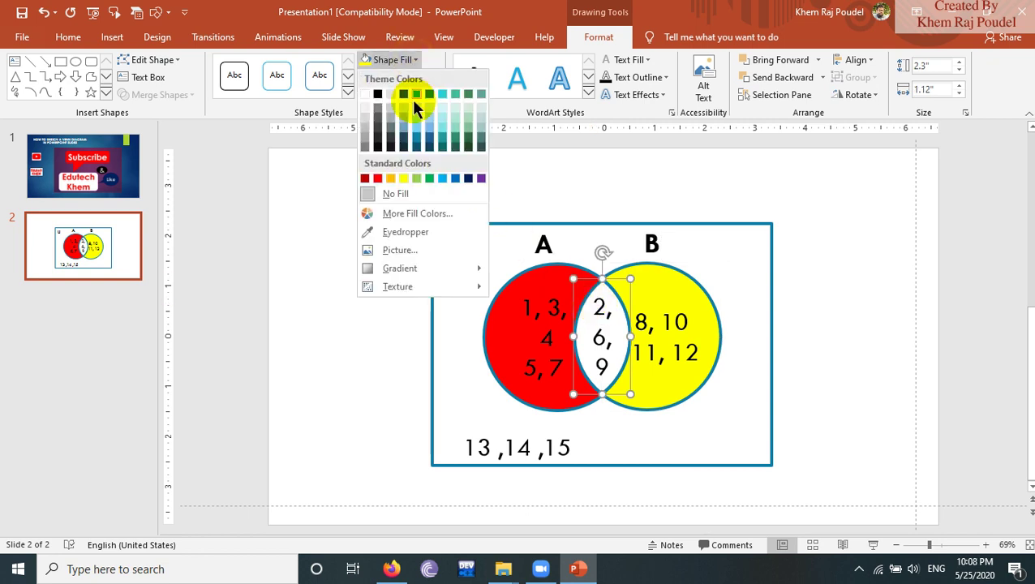
{"action": "left_click", "coordinate": [480, 132]}
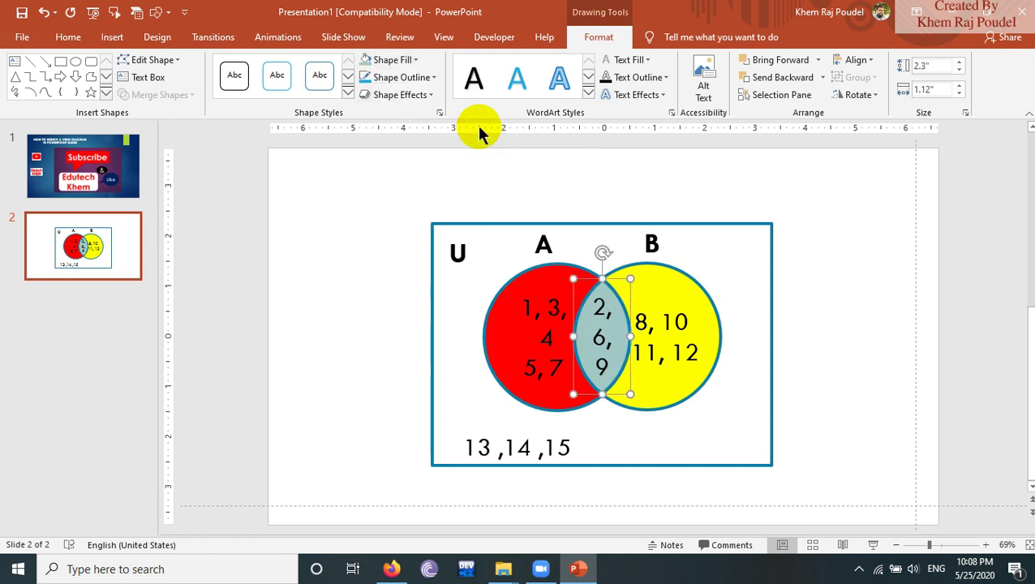
{"action": "left_click", "coordinate": [482, 228]}
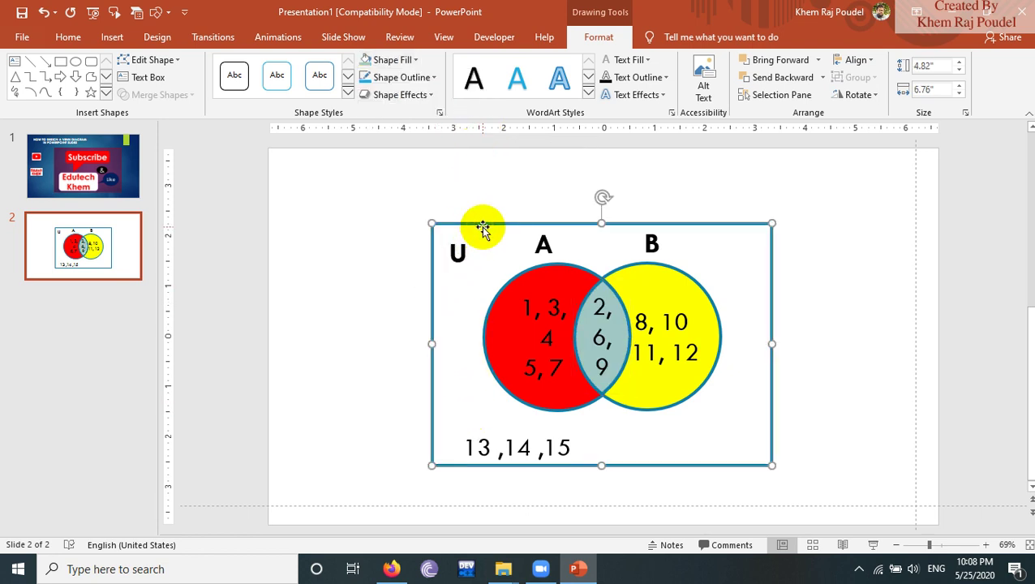
{"action": "left_click", "coordinate": [416, 61]}
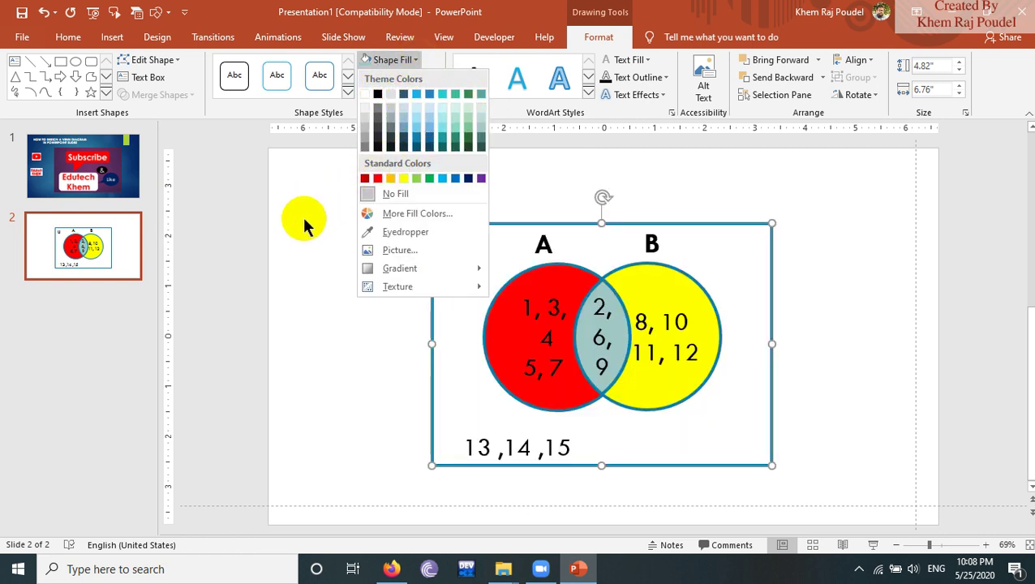
{"action": "left_click", "coordinate": [269, 332]}
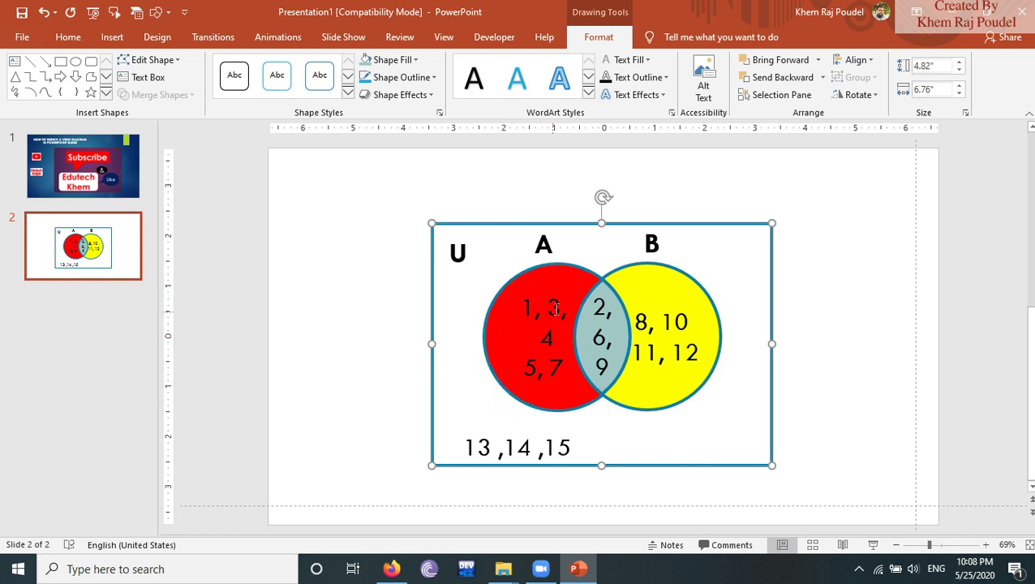
{"action": "left_click", "coordinate": [546, 308]}
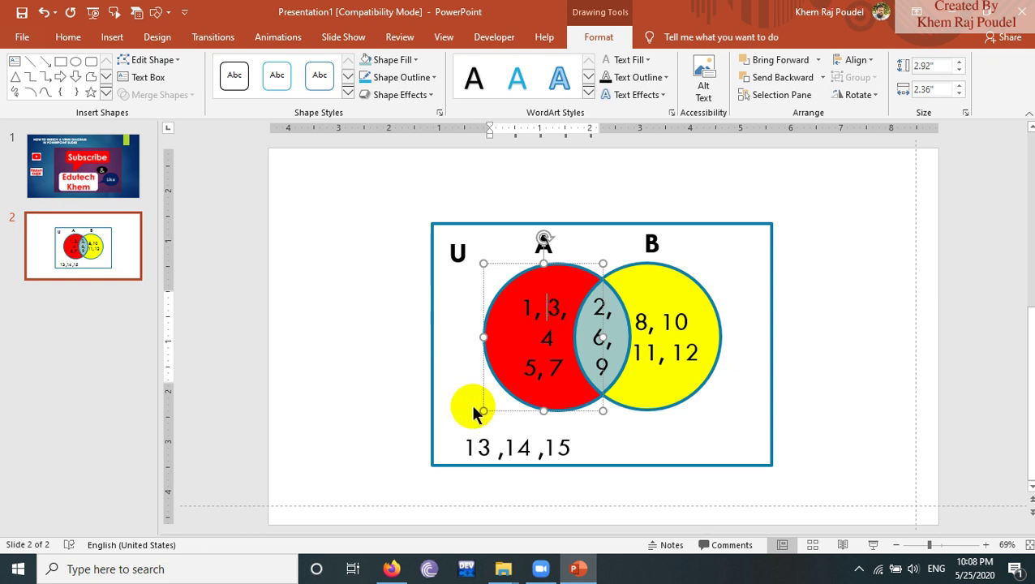
Select all shapes, labels and numbers with Select All and group them
{"action": "left_click", "coordinate": [313, 319]}
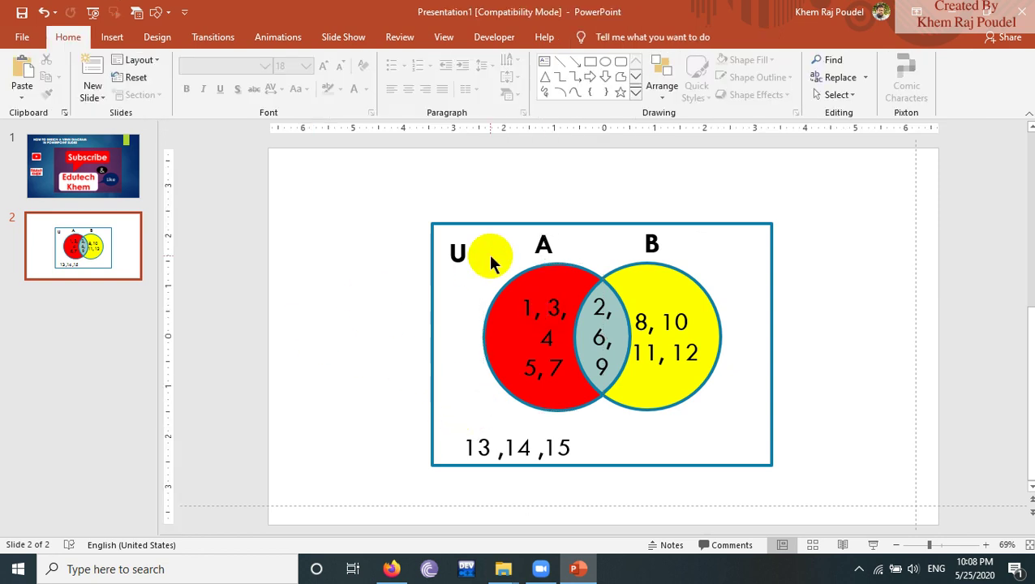
{"action": "left_click", "coordinate": [484, 222]}
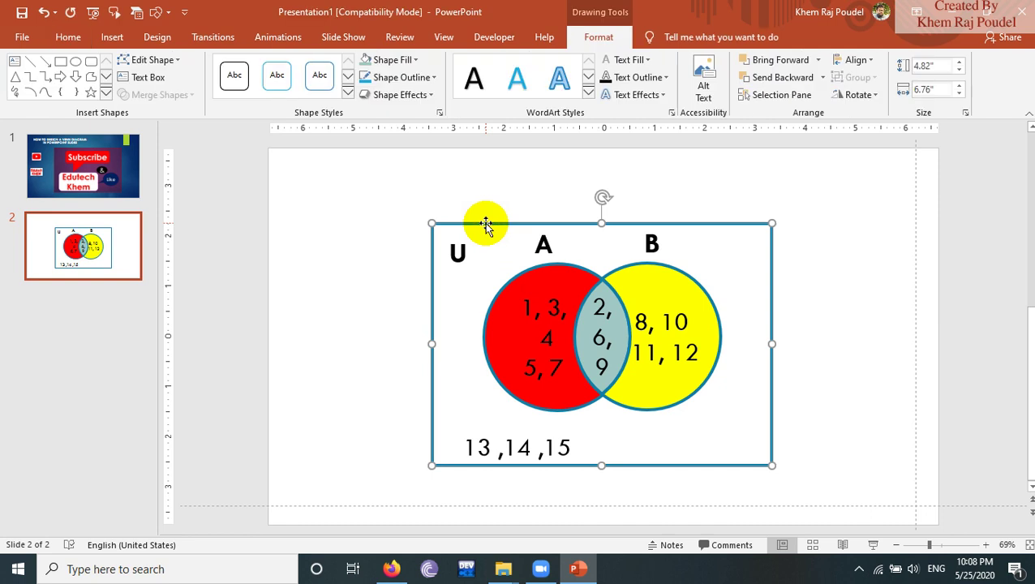
{"action": "left_click", "coordinate": [68, 39]}
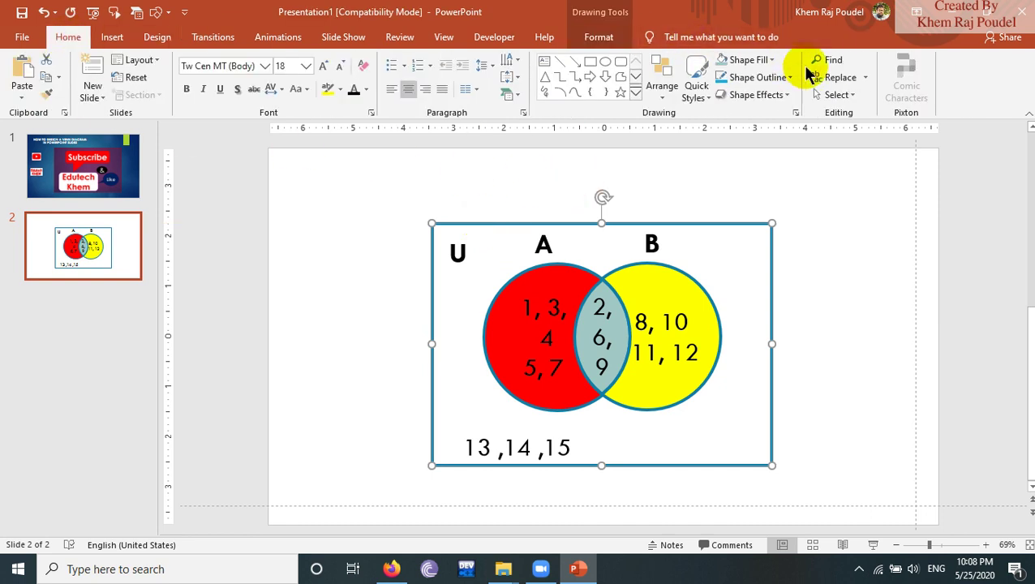
{"action": "left_click", "coordinate": [837, 94]}
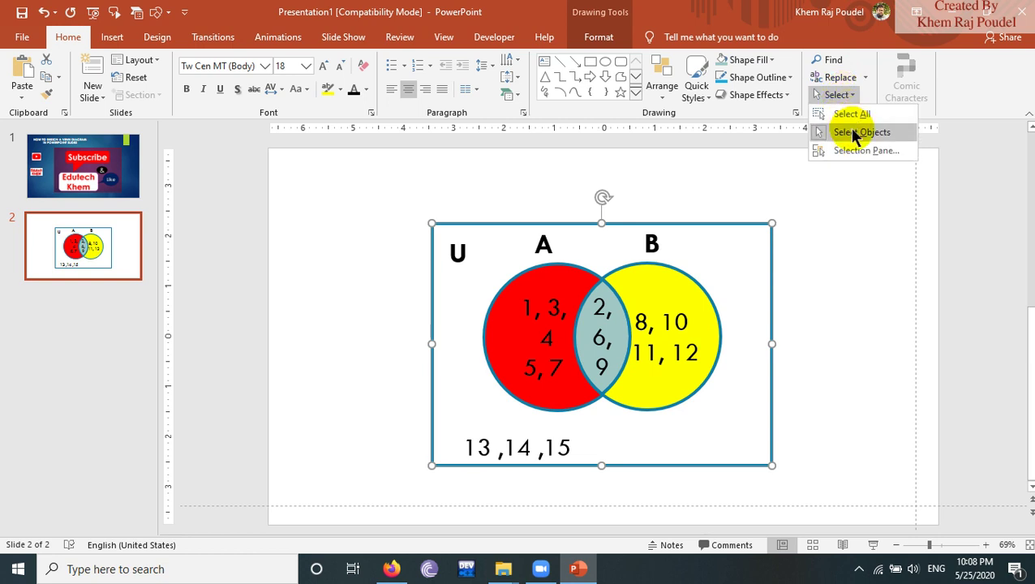
{"action": "left_click", "coordinate": [854, 132]}
{"action": "left_click", "coordinate": [848, 96]}
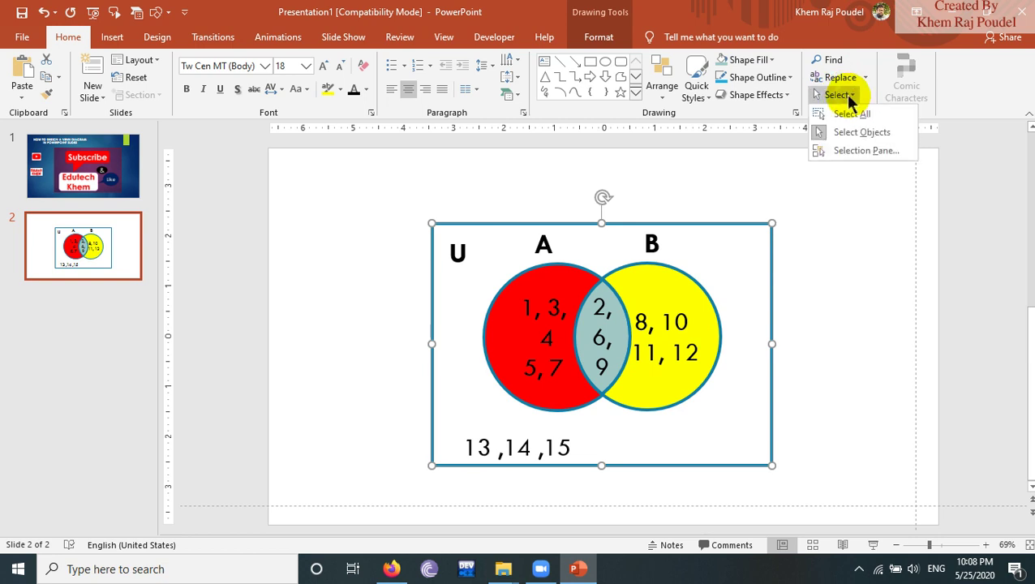
{"action": "left_click", "coordinate": [853, 115]}
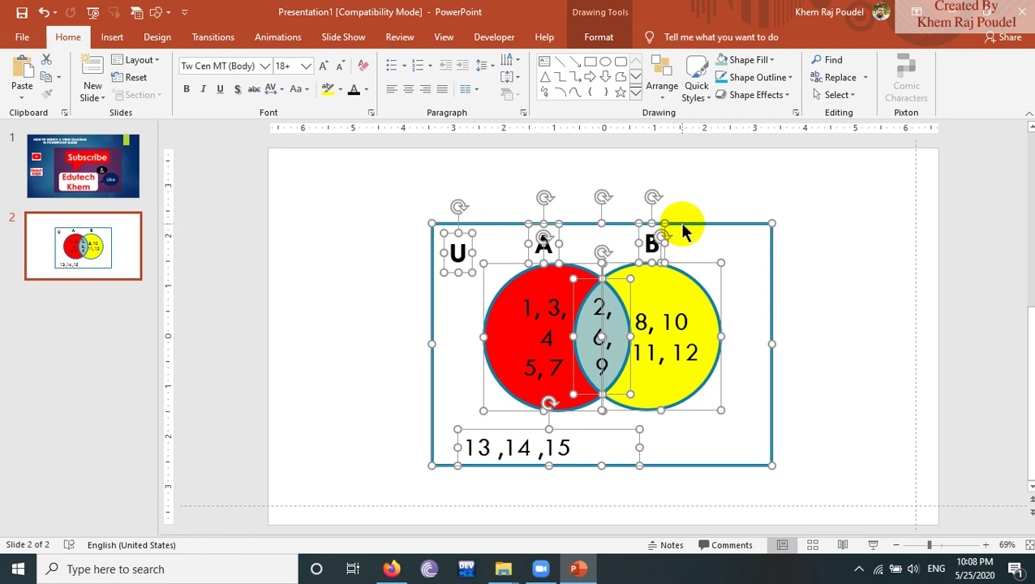
{"action": "right_click", "coordinate": [681, 225]}
{"action": "key", "text": "Escape"}
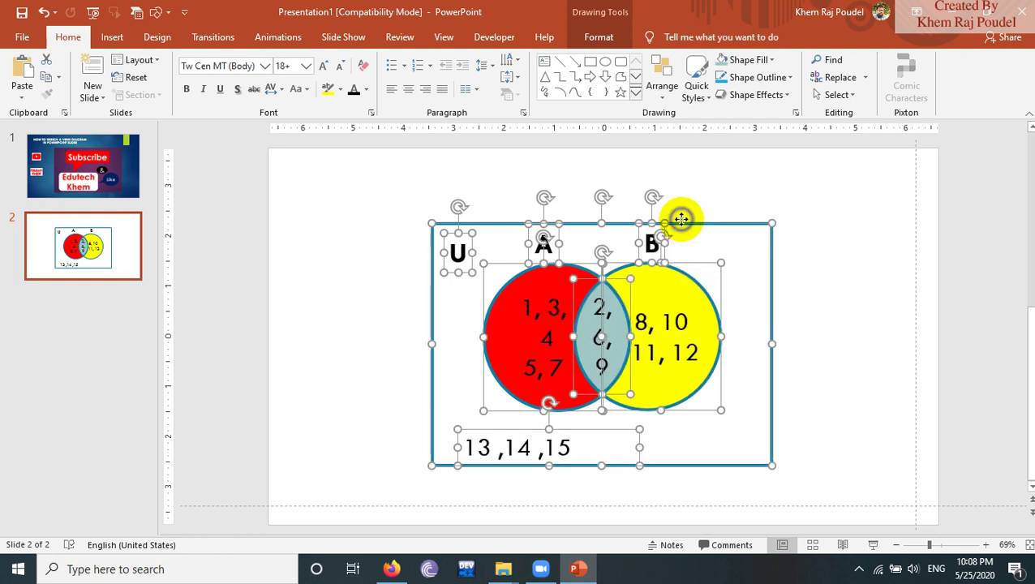
{"action": "right_click", "coordinate": [680, 217]}
{"action": "mouse_move", "coordinate": [725, 316]}
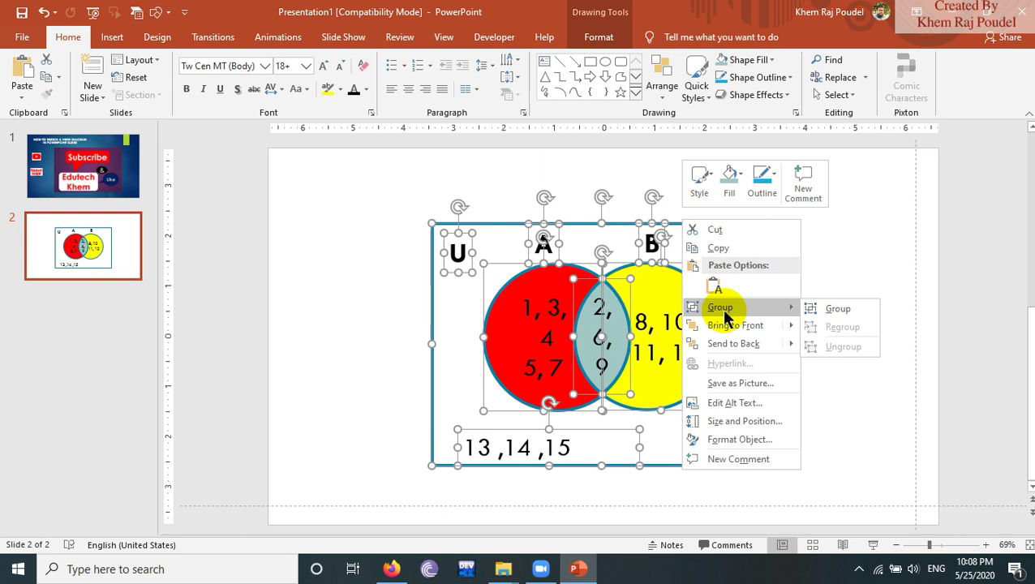
{"action": "left_click", "coordinate": [831, 308]}
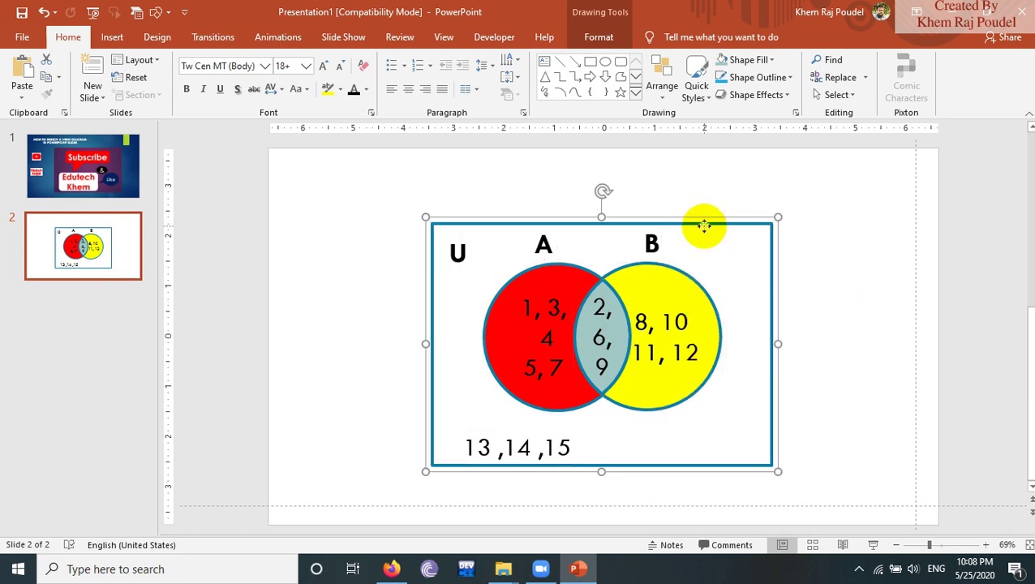
Move the grouped diagram up into its final place, then go to slide 1
{"action": "mouse_move", "coordinate": [709, 231]}
{"action": "left_mouse_down"}
{"action": "mouse_move", "coordinate": [732, 246]}
{"action": "mouse_move", "coordinate": [697, 209]}
{"action": "left_mouse_up"}
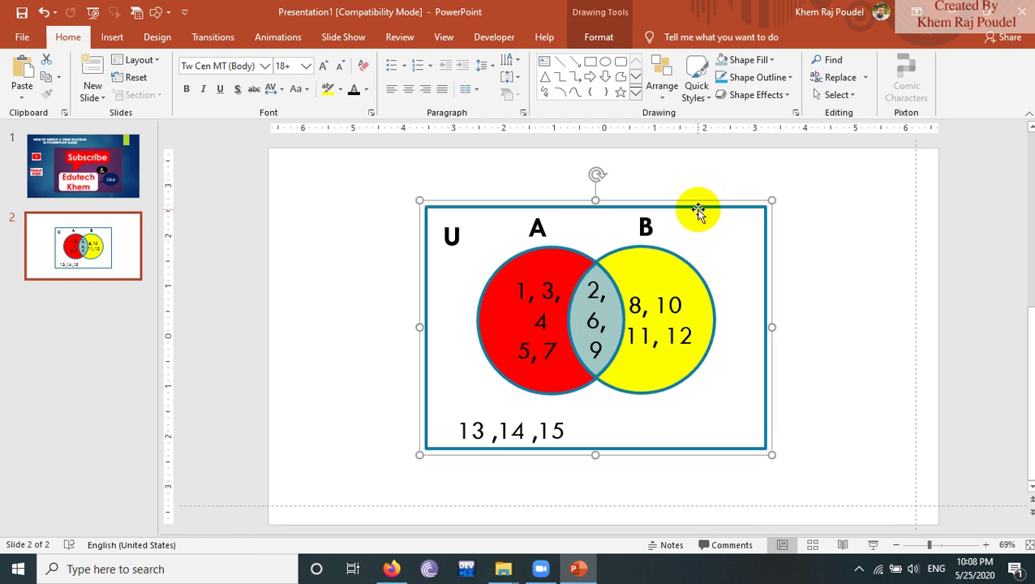
{"action": "mouse_move", "coordinate": [698, 210]}
{"action": "left_mouse_down"}
{"action": "mouse_move", "coordinate": [703, 227]}
{"action": "mouse_move", "coordinate": [685, 233]}
{"action": "left_mouse_up"}
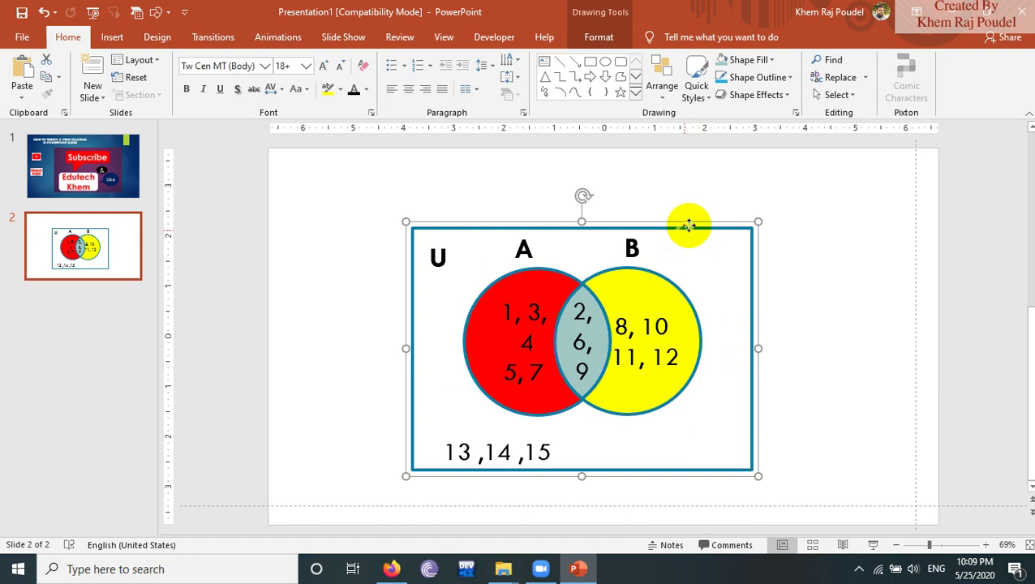
{"action": "left_click_drag", "start_coordinate": [685, 233], "coordinate": [679, 203]}
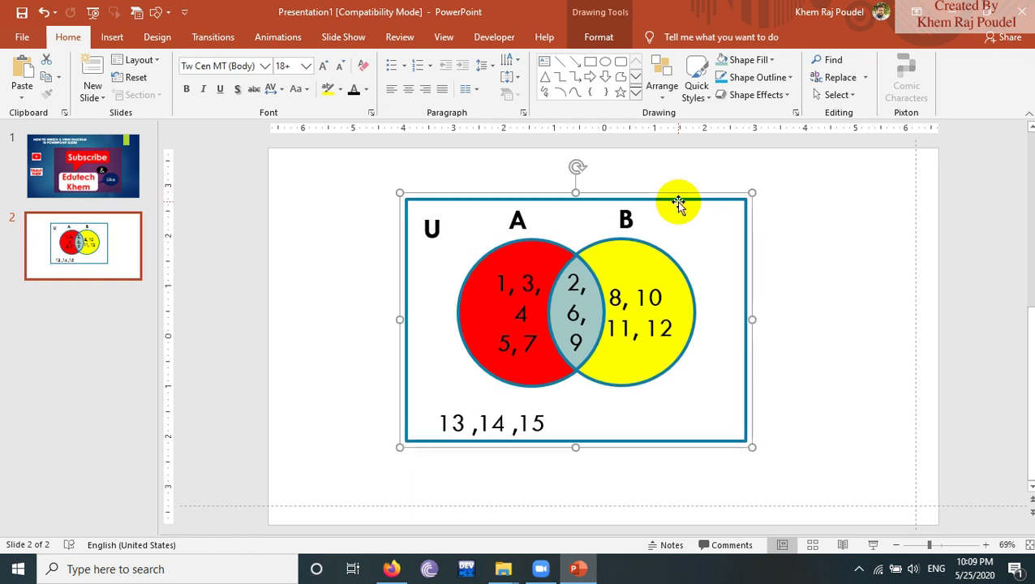
{"action": "left_click", "coordinate": [82, 170]}
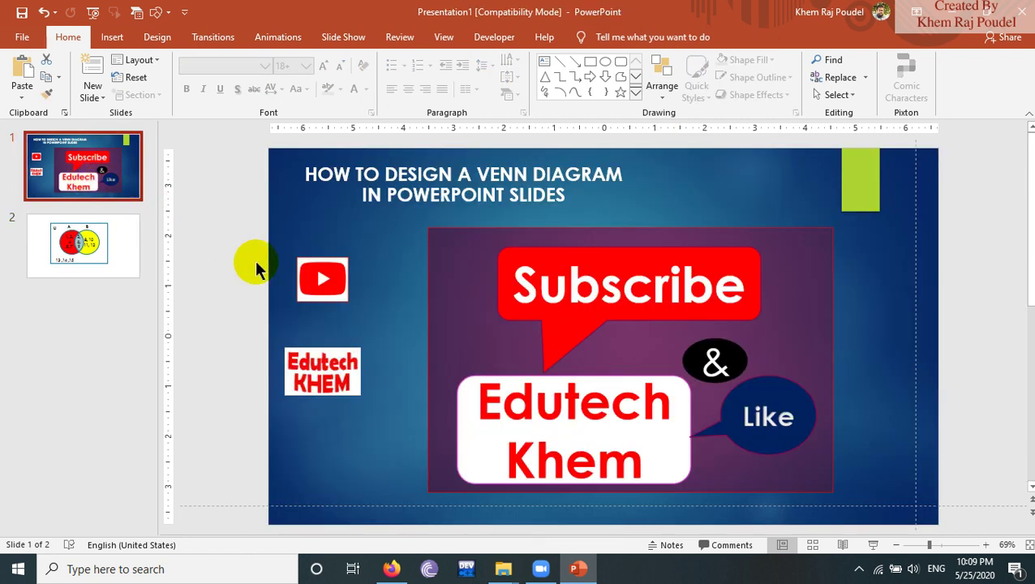